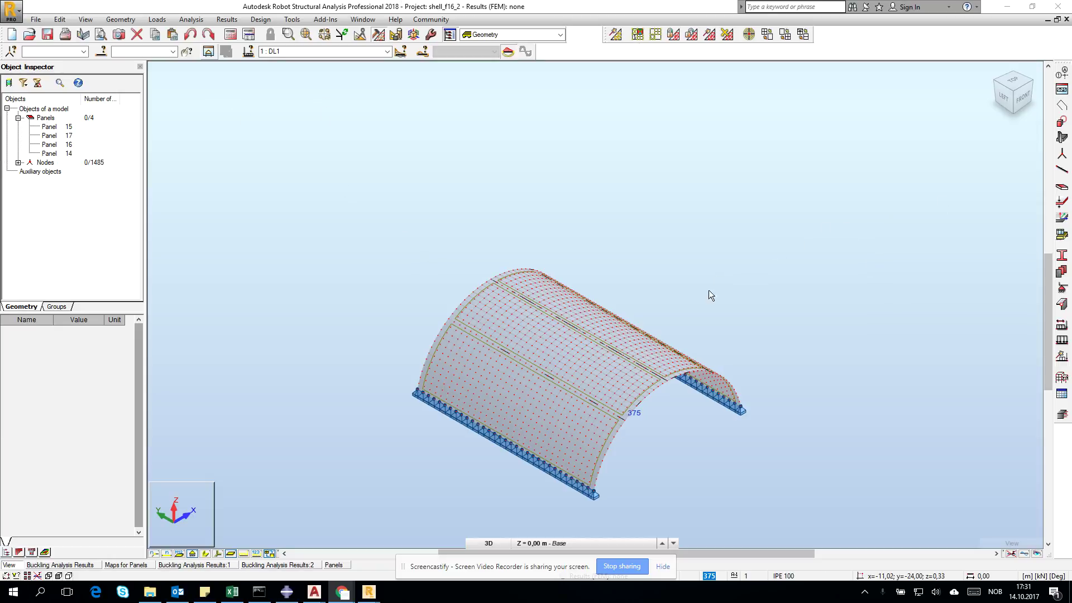
Delete the finite-element mesh from all four shell panels.
{"action": "middle_click_drag", "start_coordinate": [710, 295], "coordinate": [631, 193]}
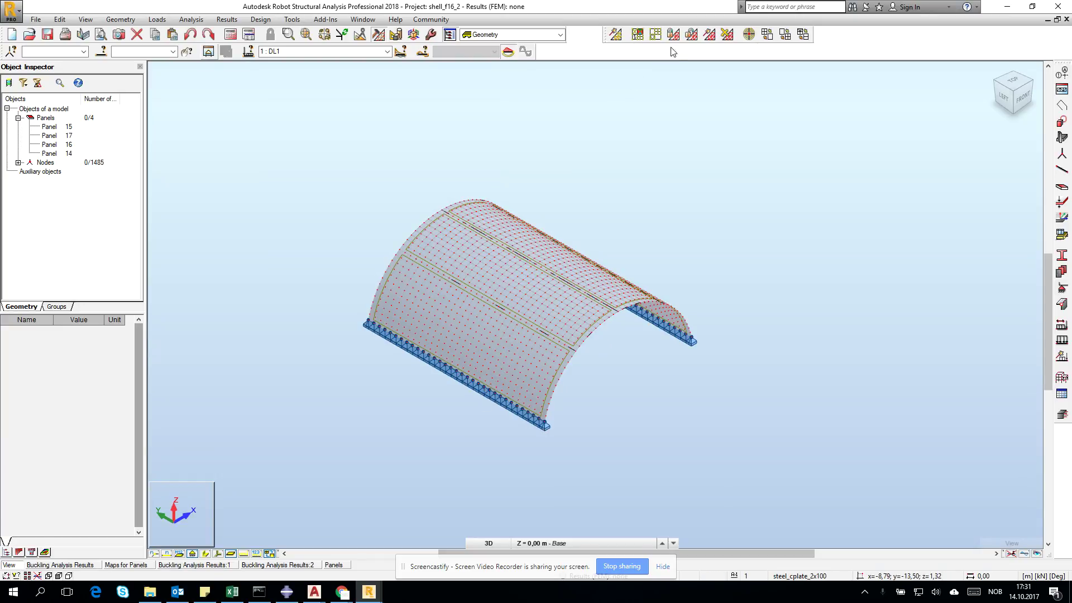
{"action": "left_click", "coordinate": [378, 37]}
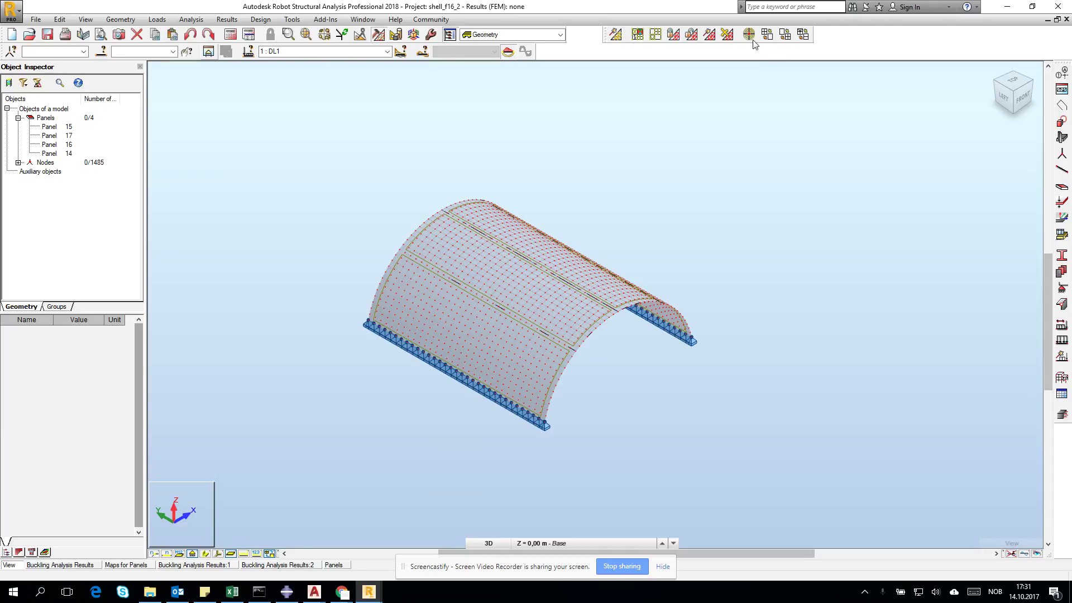
{"action": "left_click", "coordinate": [727, 35]}
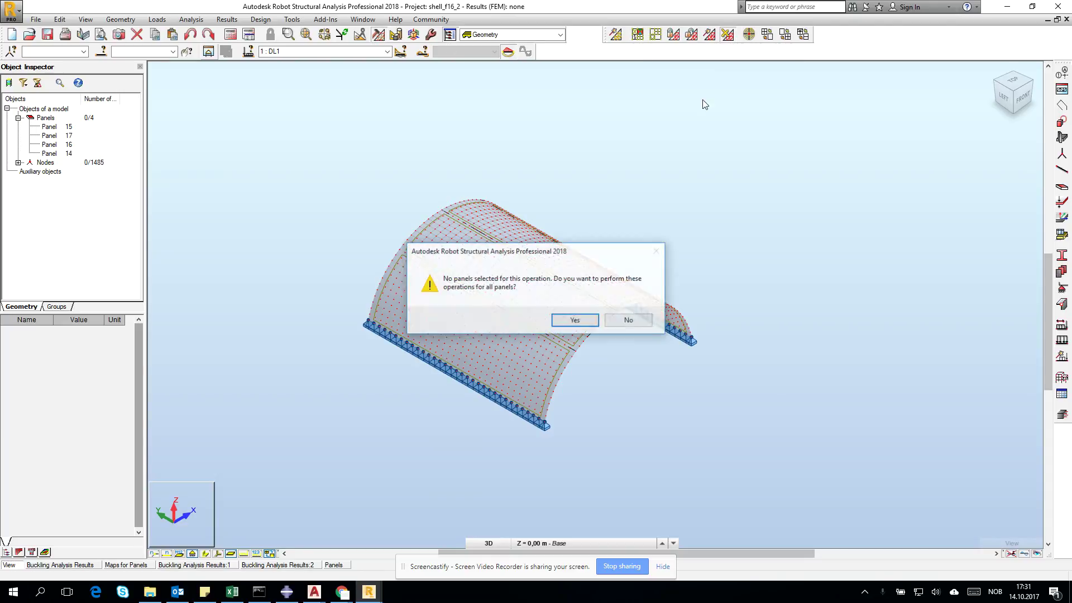
{"action": "left_click", "coordinate": [596, 319]}
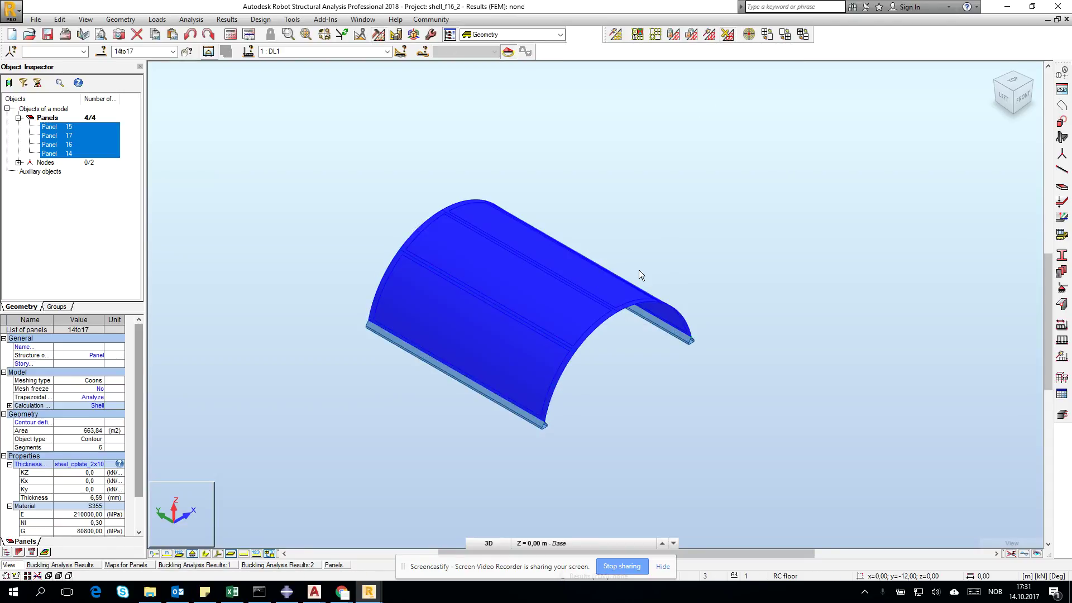
{"action": "left_click", "coordinate": [651, 180]}
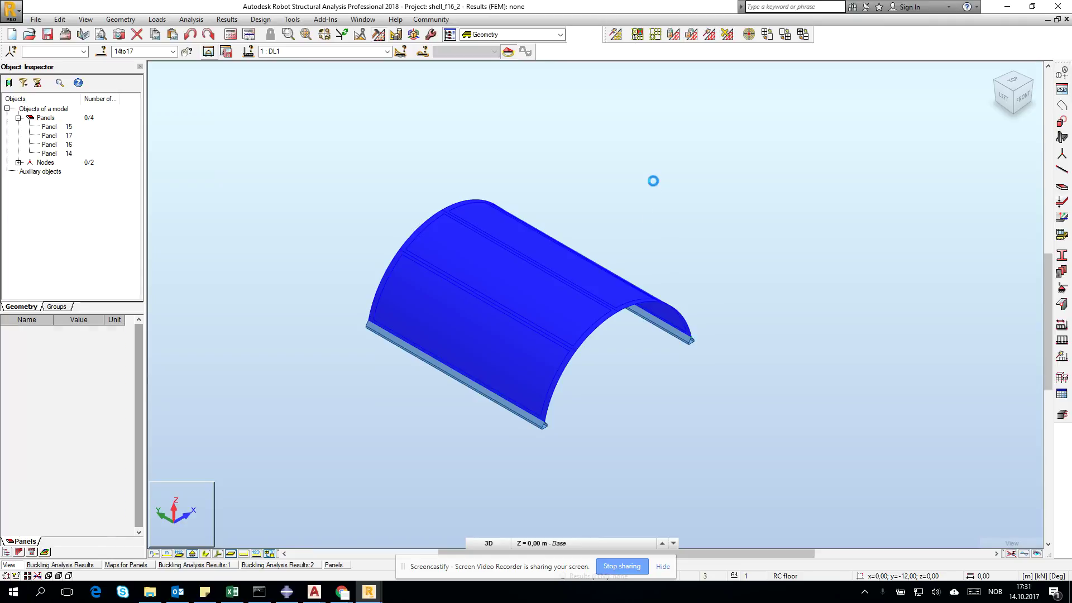
Keep automatic meshing with Division 1 = 20 for all panels and run the calculation.
{"action": "left_click", "coordinate": [655, 35]}
{"action": "left_click", "coordinate": [585, 319]}
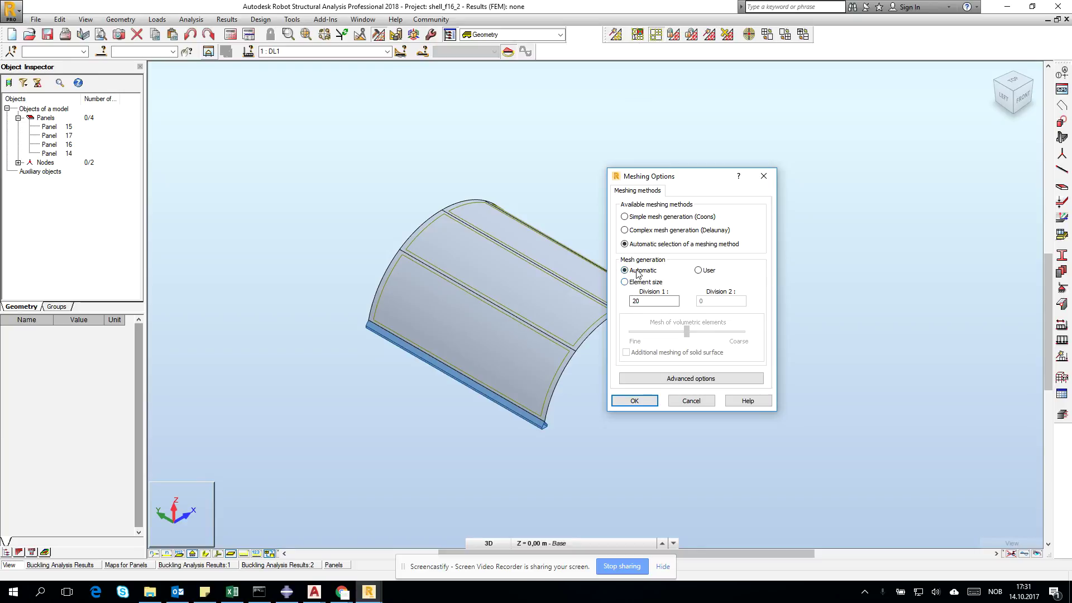
{"action": "double_click", "coordinate": [639, 301]}
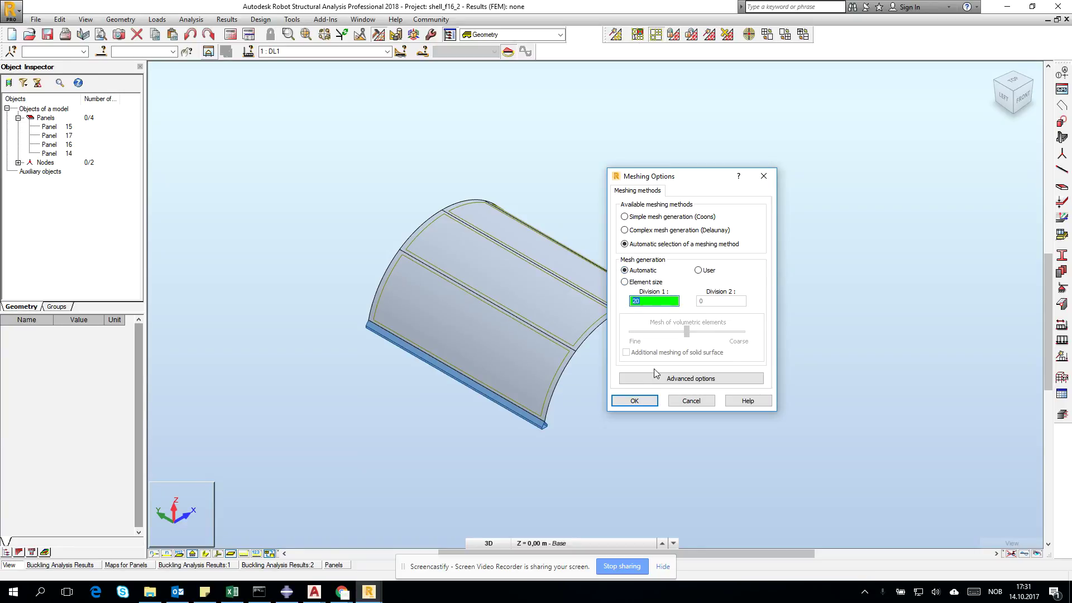
{"action": "left_click", "coordinate": [635, 402]}
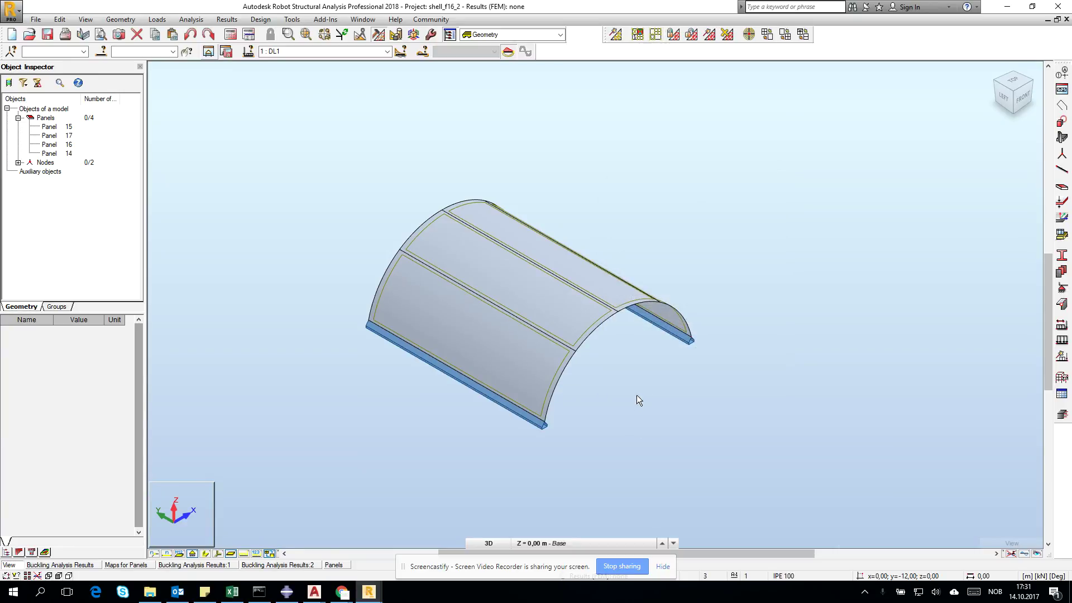
{"action": "left_click", "coordinate": [616, 35]}
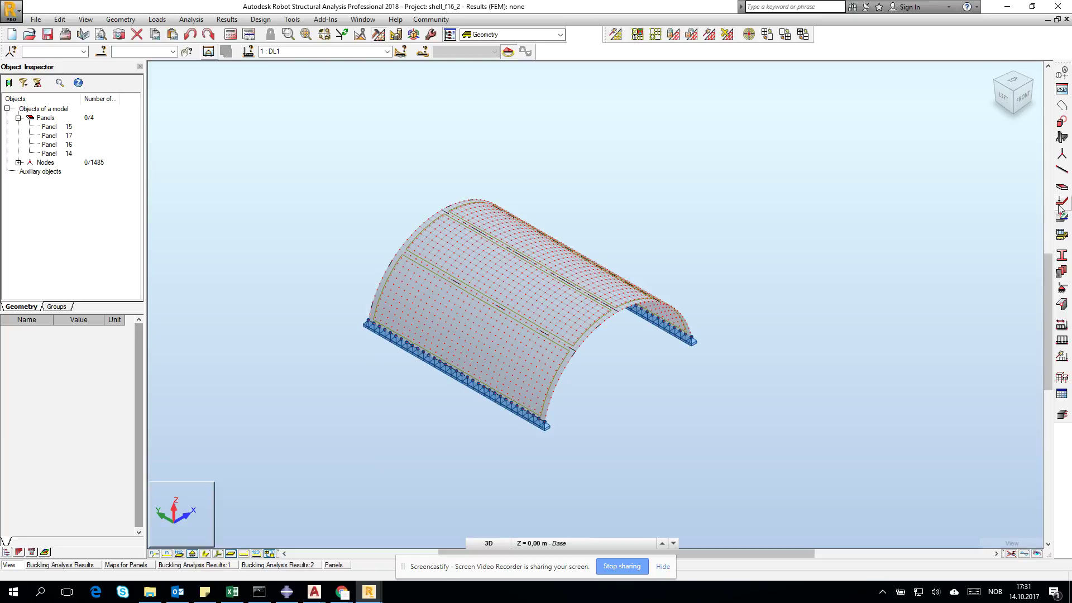
Start a new orthotropic thickness definition from the FE Thickness list.
{"action": "left_click", "coordinate": [1064, 205]}
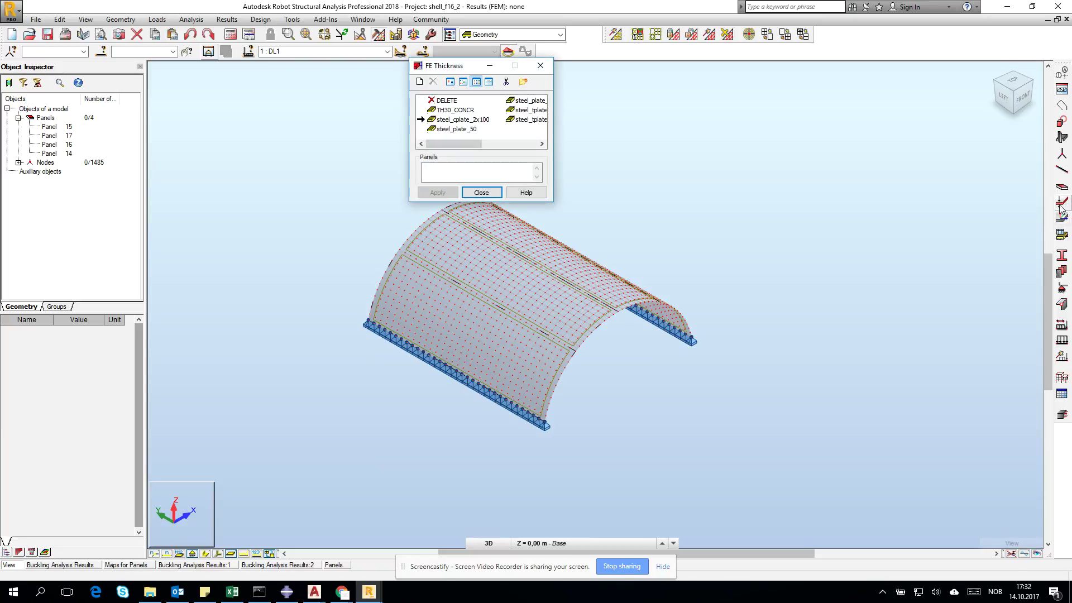
{"action": "left_click", "coordinate": [420, 82]}
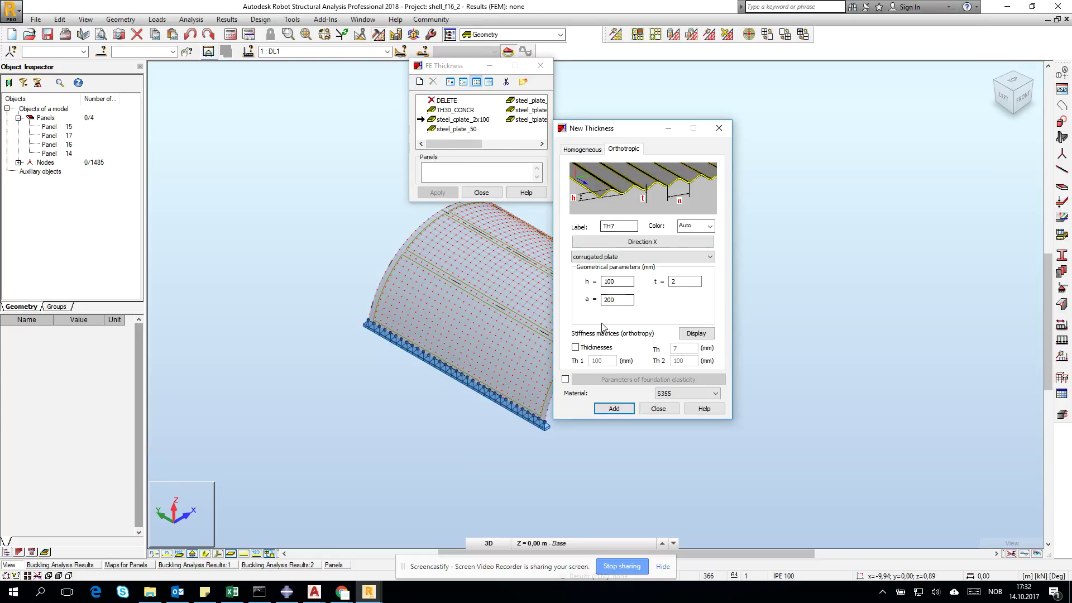
{"action": "left_click", "coordinate": [603, 256]}
{"action": "left_click", "coordinate": [582, 150]}
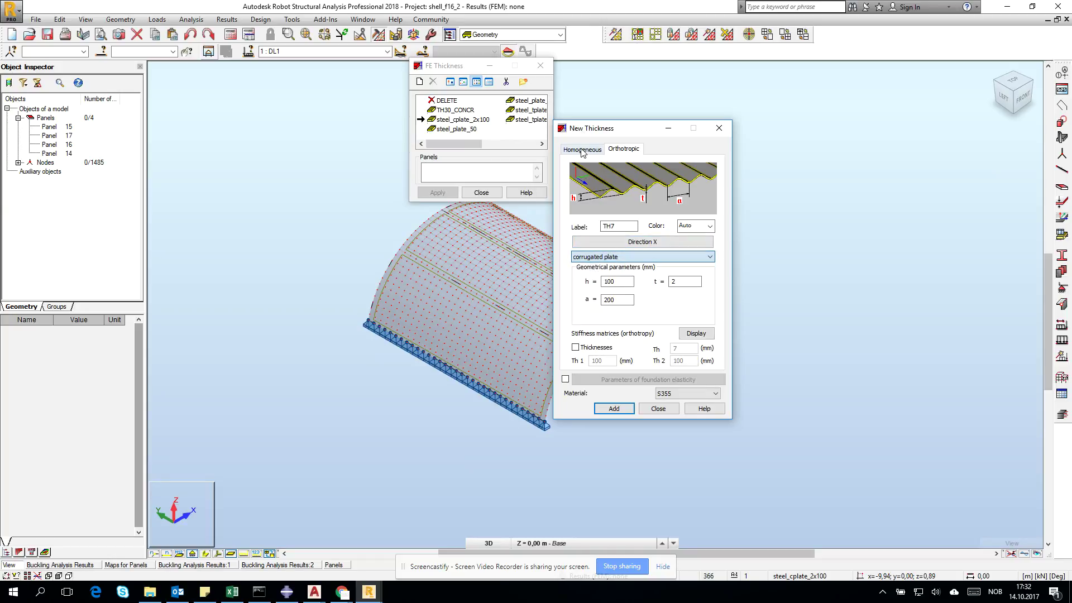
{"action": "left_click", "coordinate": [582, 150]}
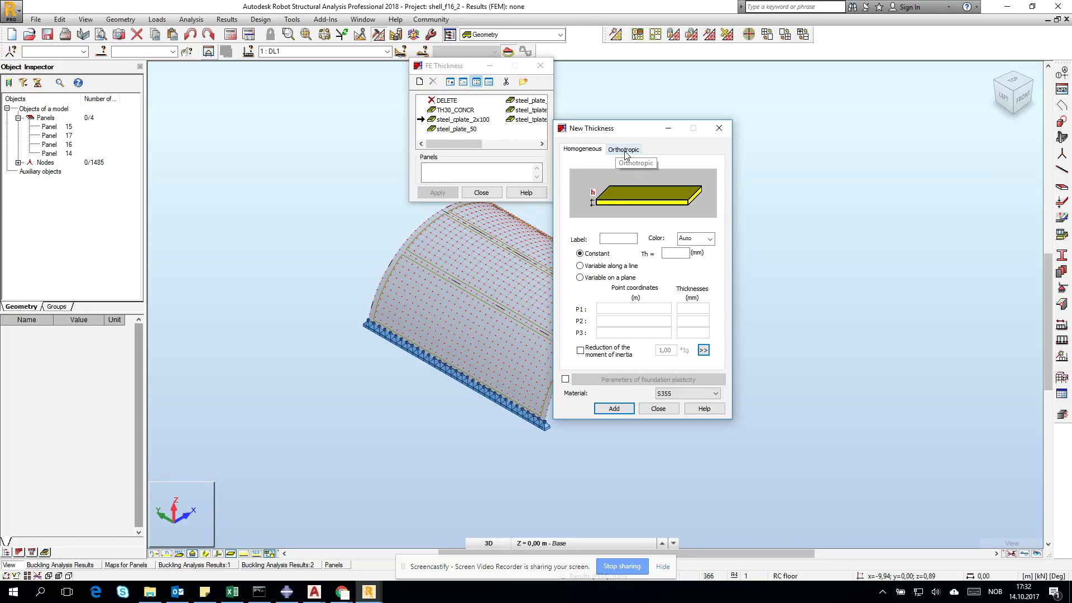
{"action": "left_click", "coordinate": [623, 149]}
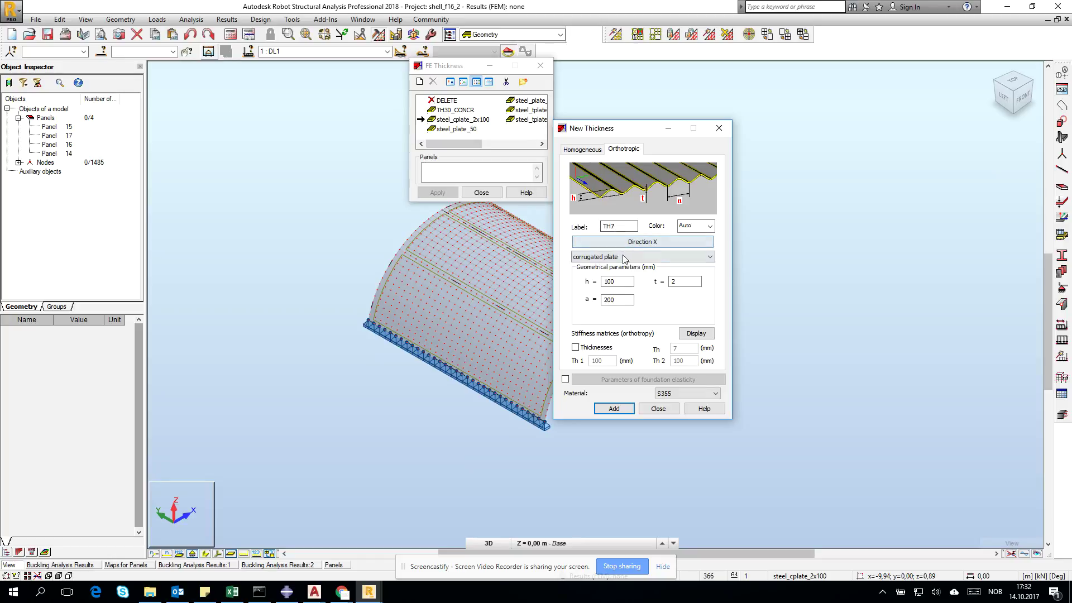
Define trapezoid plate TH1 with h 50, t 1 and a 250 mm, and add it.
{"action": "left_click", "coordinate": [621, 257]}
{"action": "left_click", "coordinate": [617, 271]}
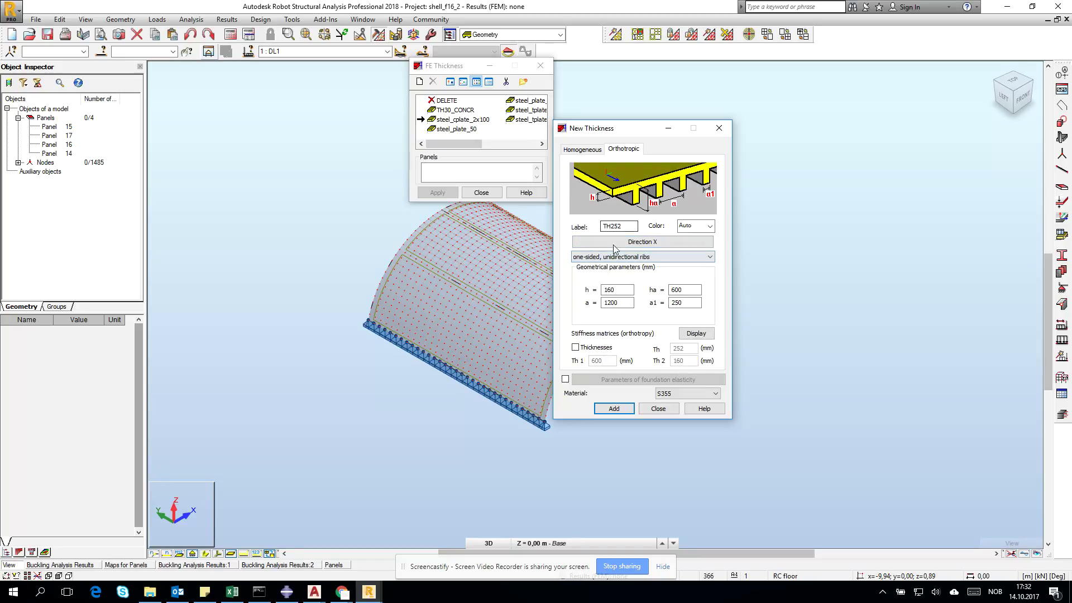
{"action": "left_click", "coordinate": [620, 257]}
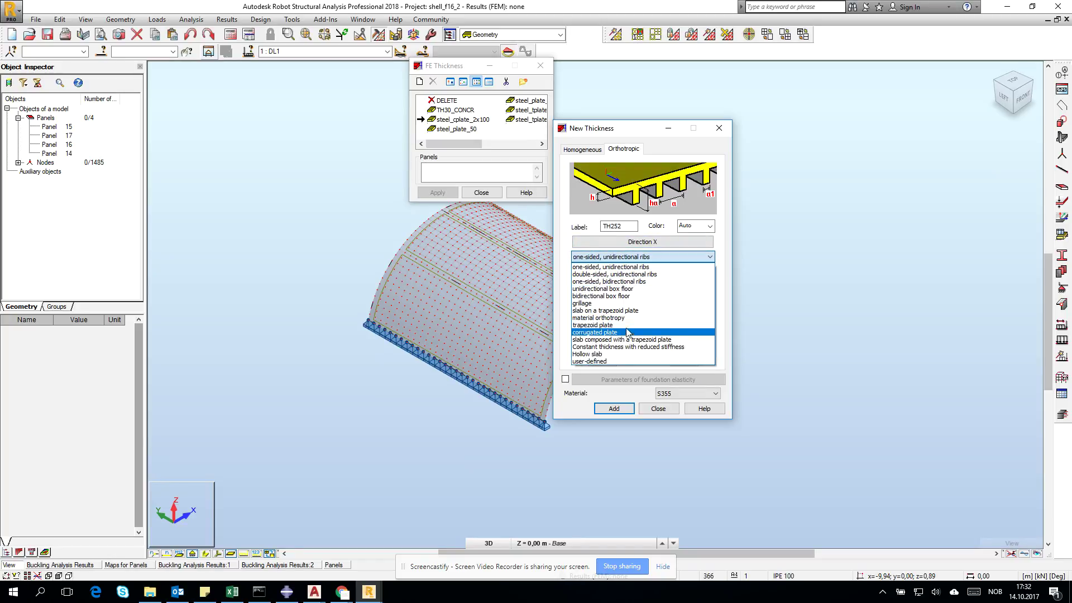
{"action": "left_click", "coordinate": [629, 325]}
{"action": "left_click", "coordinate": [643, 260]}
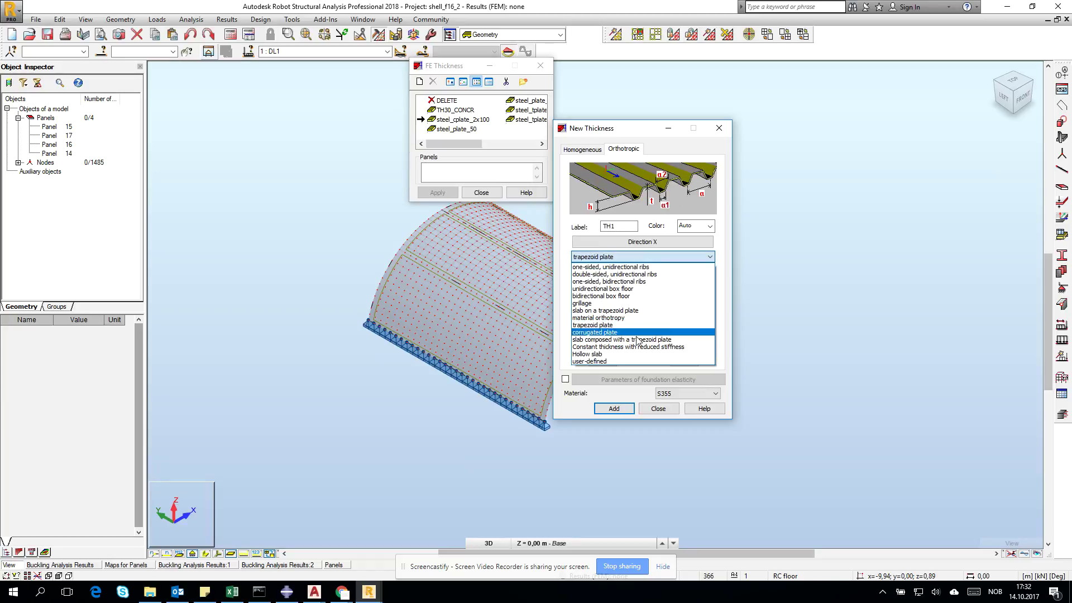
{"action": "left_click", "coordinate": [637, 336]}
{"action": "left_click", "coordinate": [638, 258]}
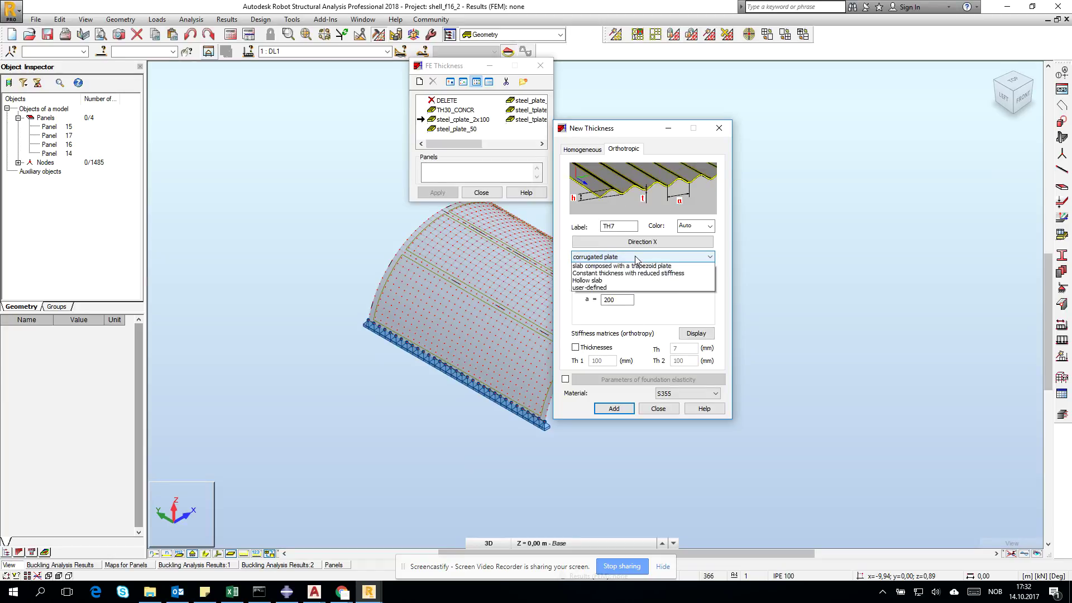
{"action": "left_click", "coordinate": [624, 326]}
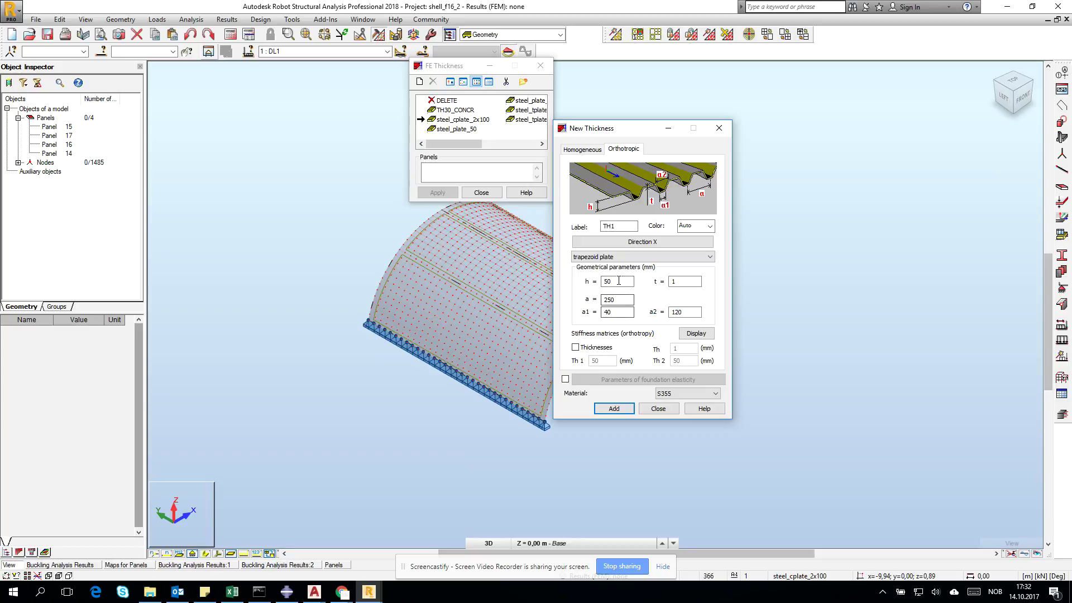
{"action": "double_click", "coordinate": [608, 281]}
{"action": "double_click", "coordinate": [688, 281]}
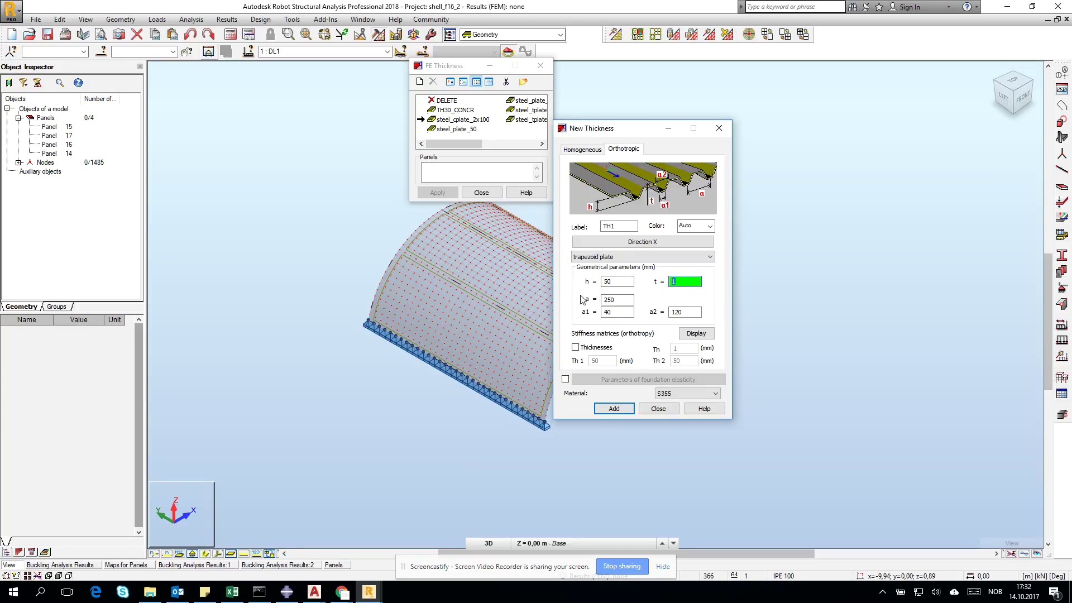
{"action": "left_click", "coordinate": [614, 409]}
{"action": "left_click", "coordinate": [656, 408]}
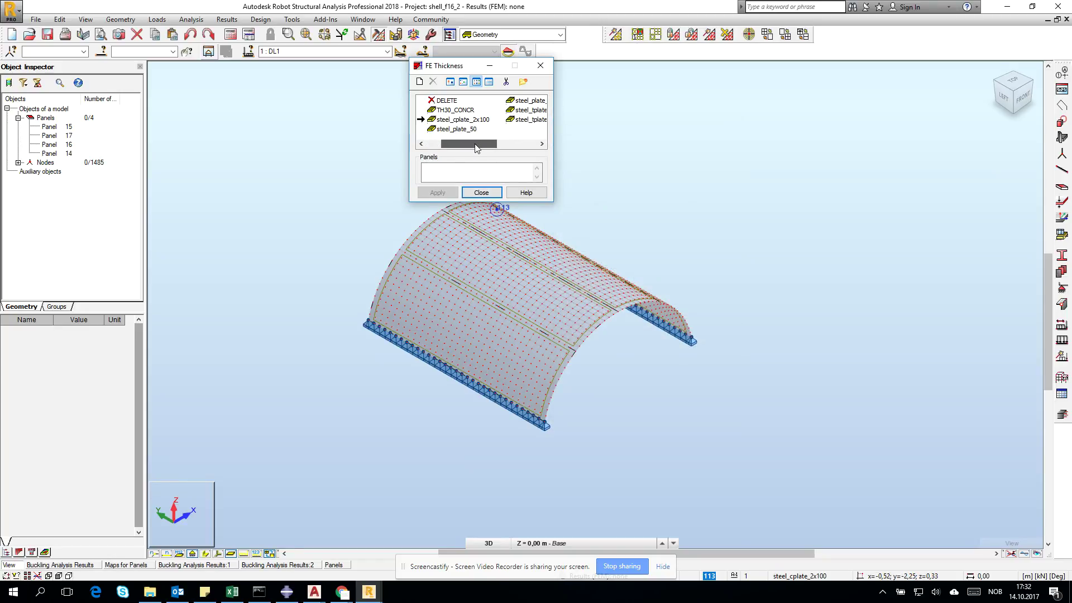
{"action": "left_click_drag", "start_coordinate": [475, 143], "coordinate": [459, 144]}
{"action": "left_click", "coordinate": [531, 110]}
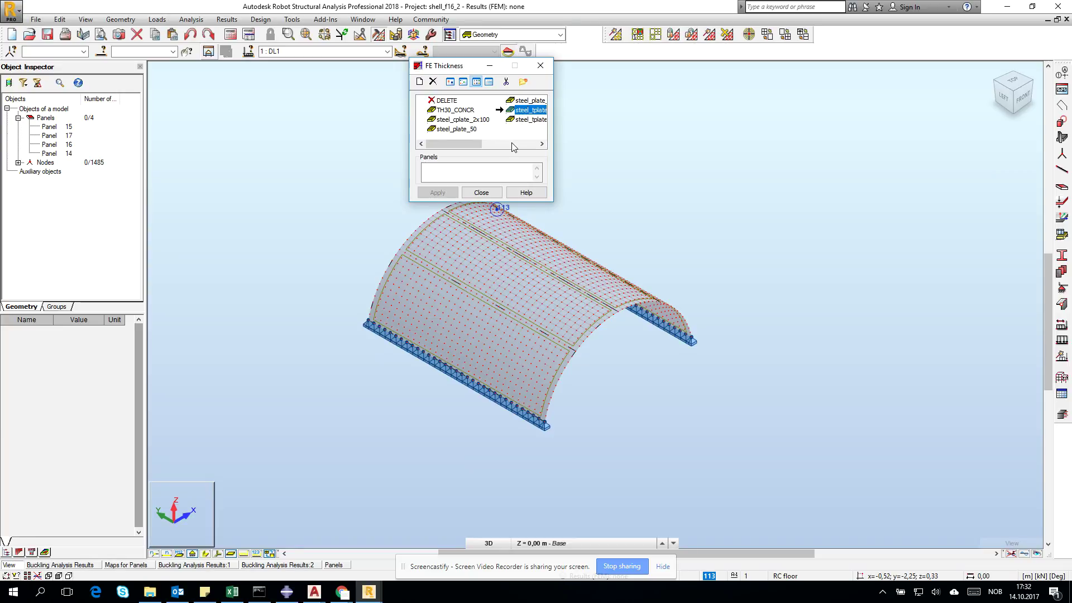
{"action": "double_click", "coordinate": [547, 121]}
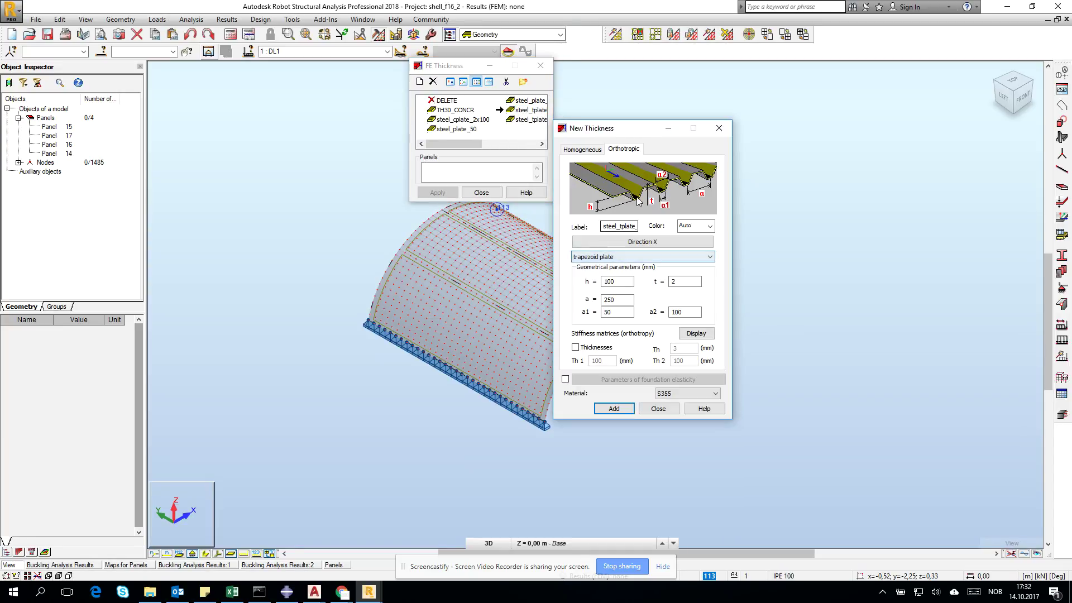
{"action": "left_click", "coordinate": [616, 282]}
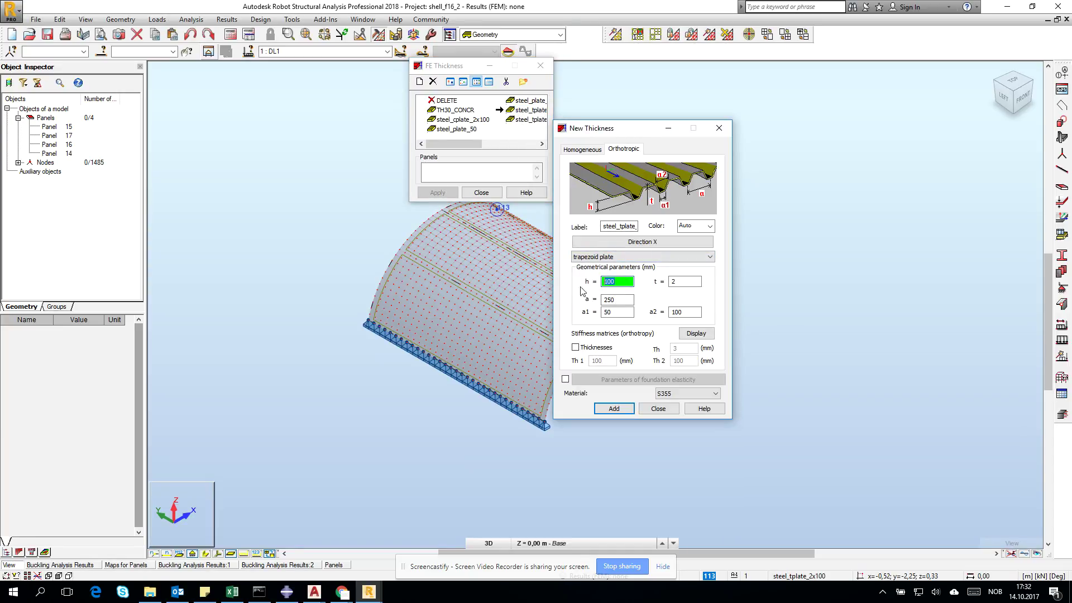
{"action": "key", "text": "Tab"}
{"action": "left_click", "coordinate": [673, 281]}
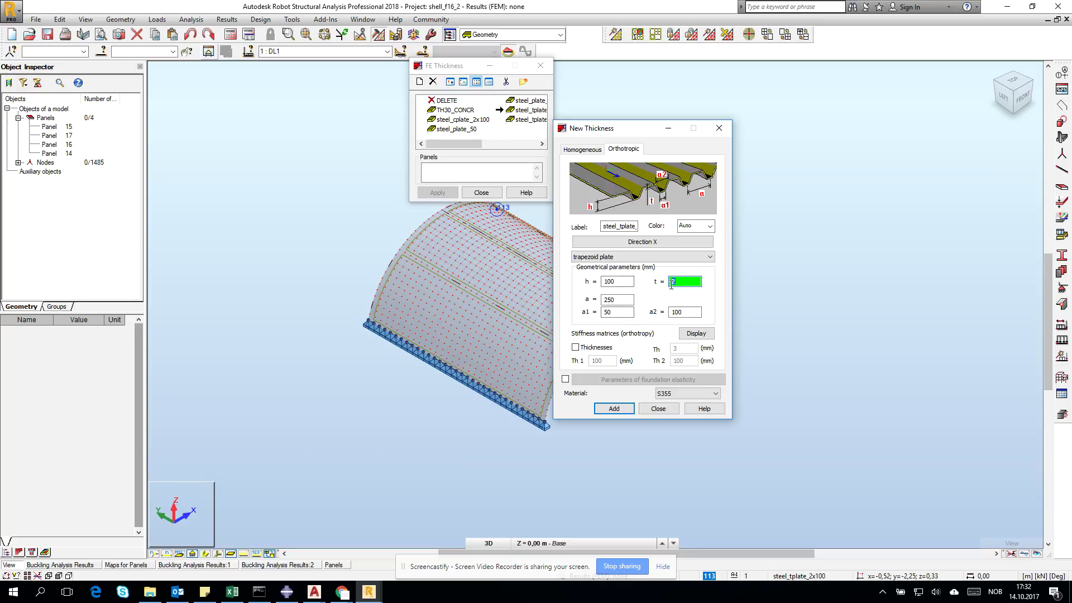
{"action": "key", "text": "BackSpace"}
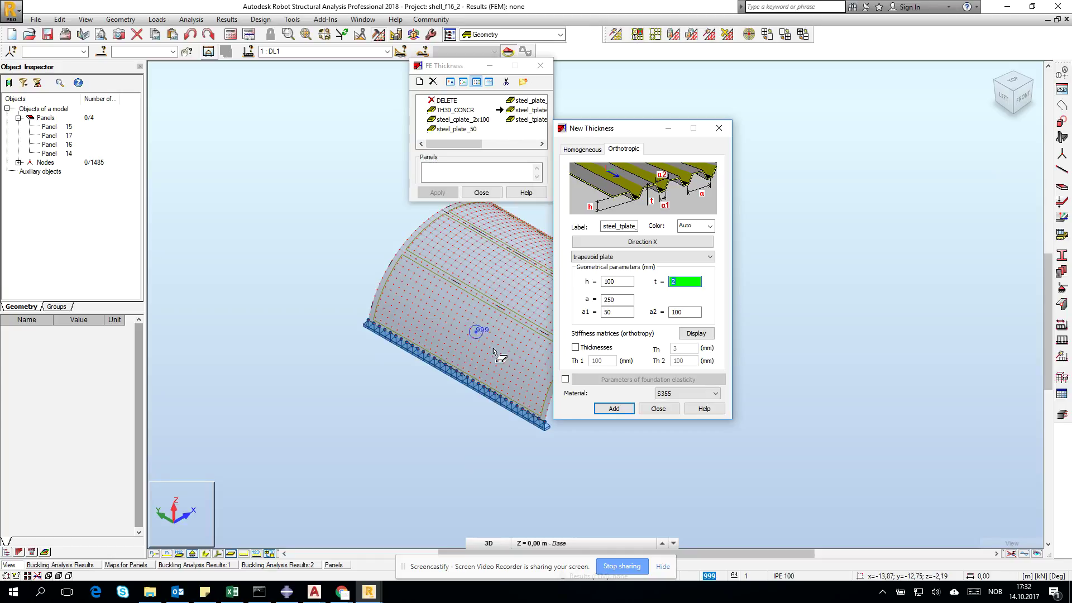
{"action": "left_click", "coordinate": [659, 409]}
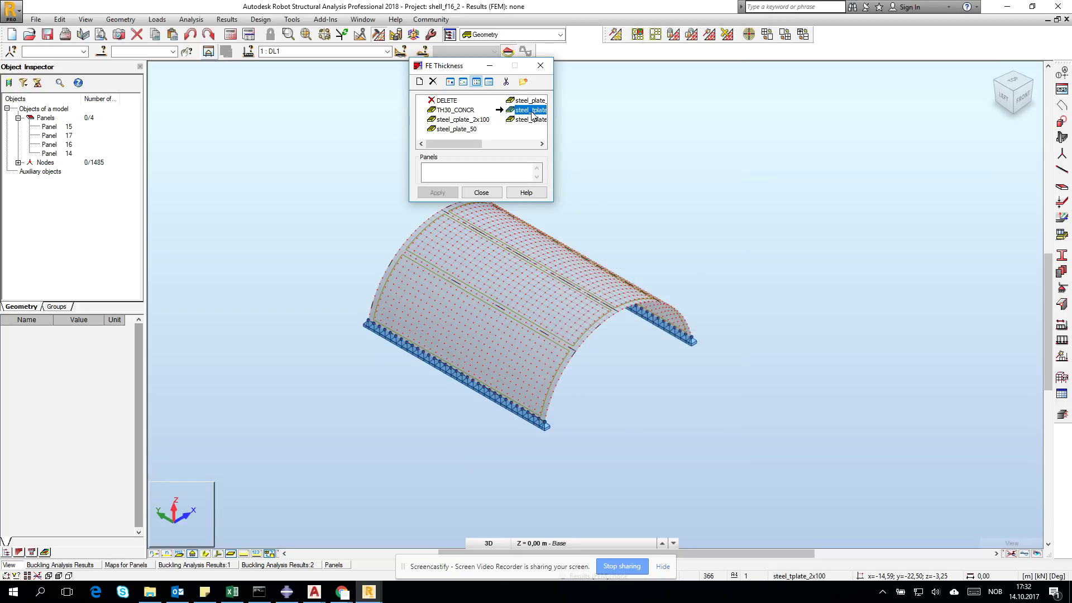
Apply steel_tplate_2x100 to 'all' panels and verify Panel 15's thickness in the inspector.
{"action": "left_click", "coordinate": [481, 168]}
{"action": "type", "text": "a"}
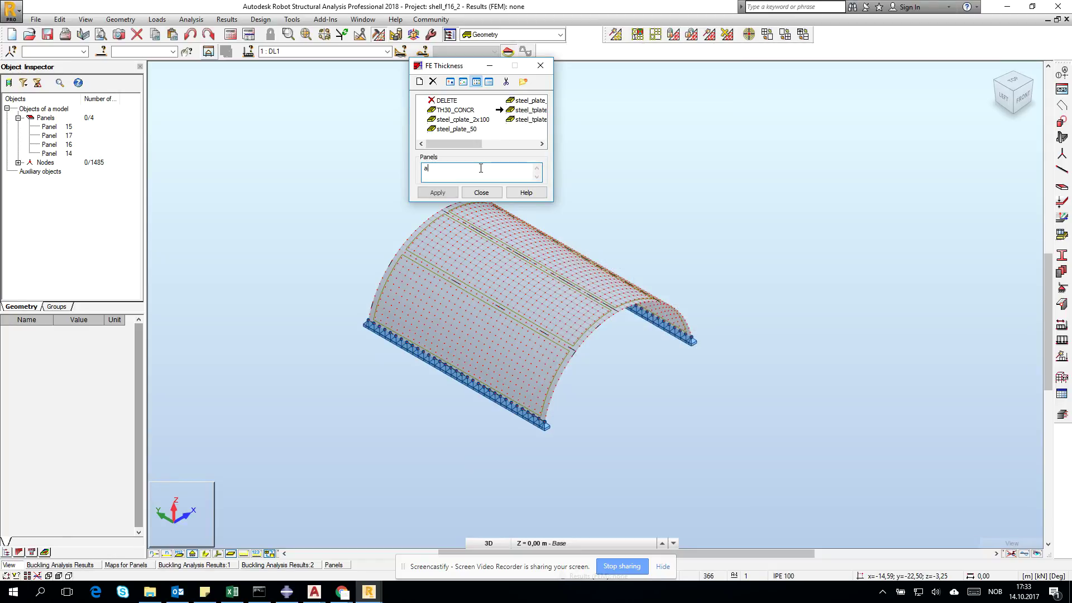
{"action": "type", "text": "ll"}
{"action": "left_click", "coordinate": [449, 192]}
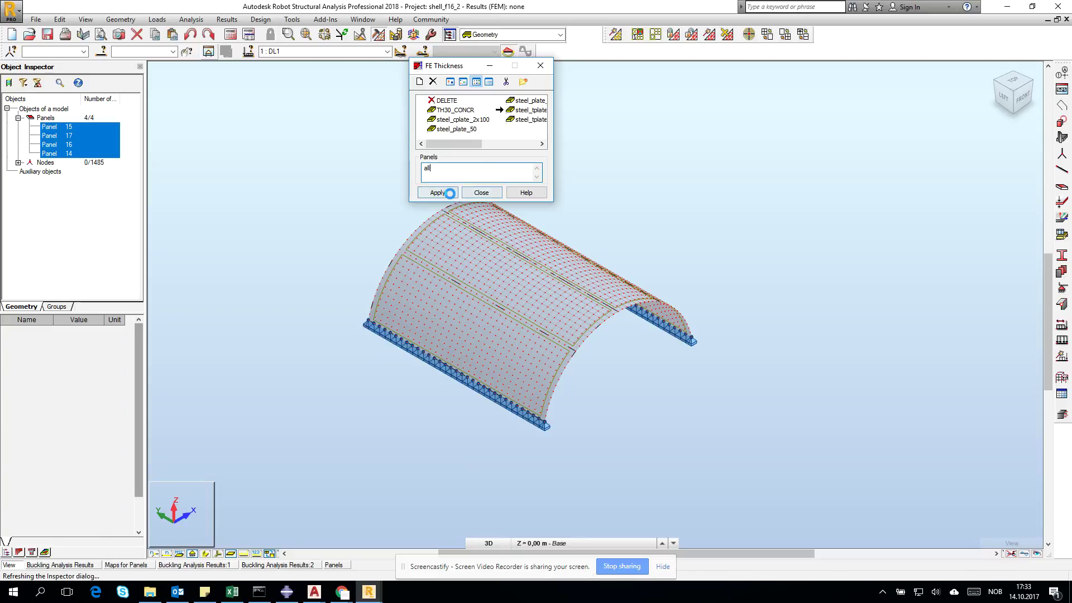
{"action": "left_click", "coordinate": [478, 192]}
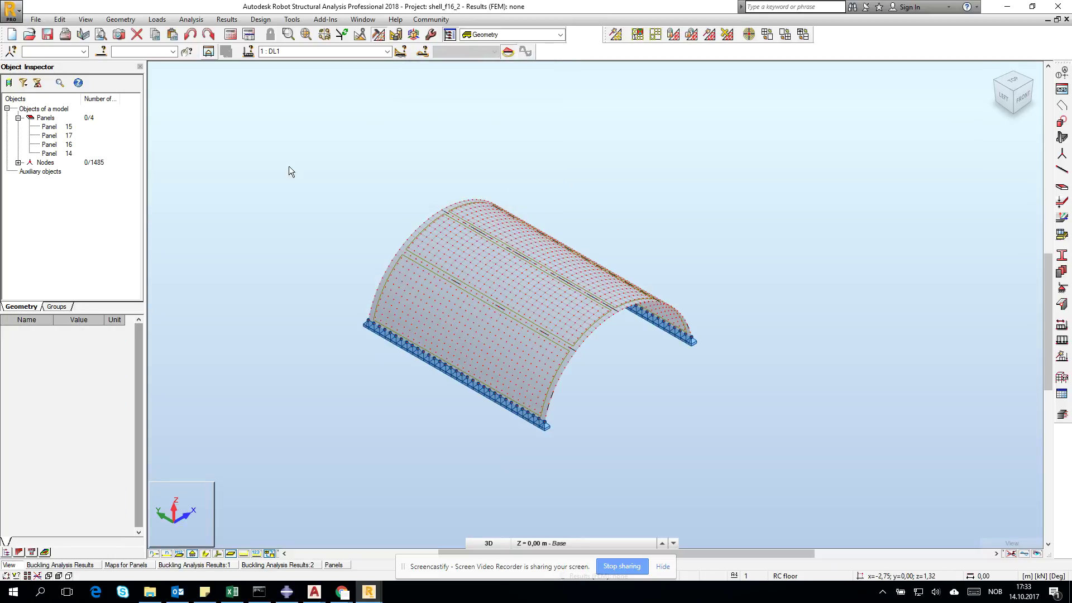
{"action": "left_click", "coordinate": [50, 127]}
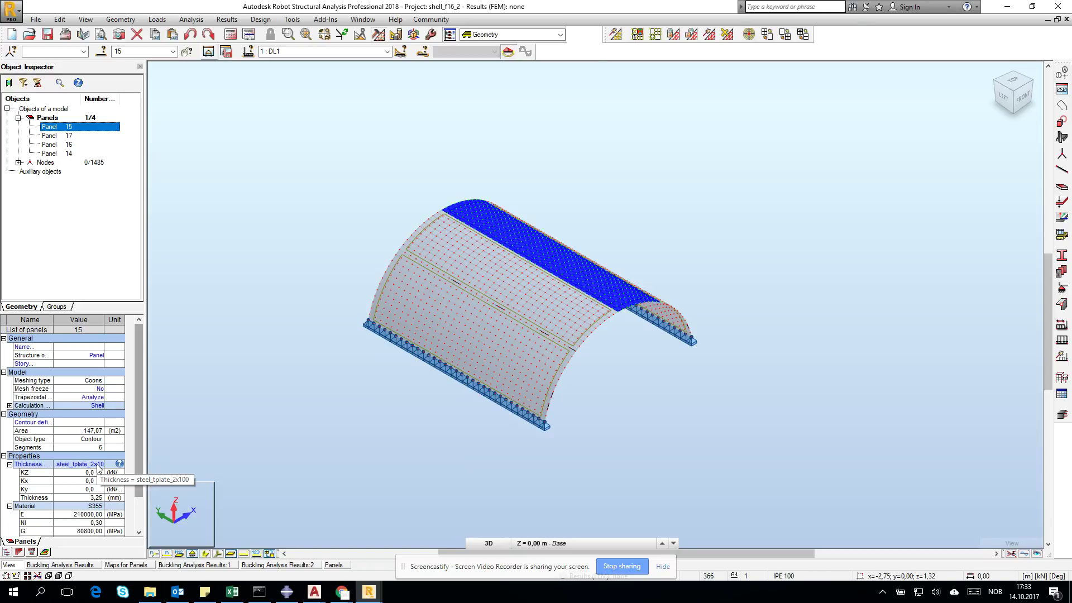
{"action": "left_click", "coordinate": [659, 380]}
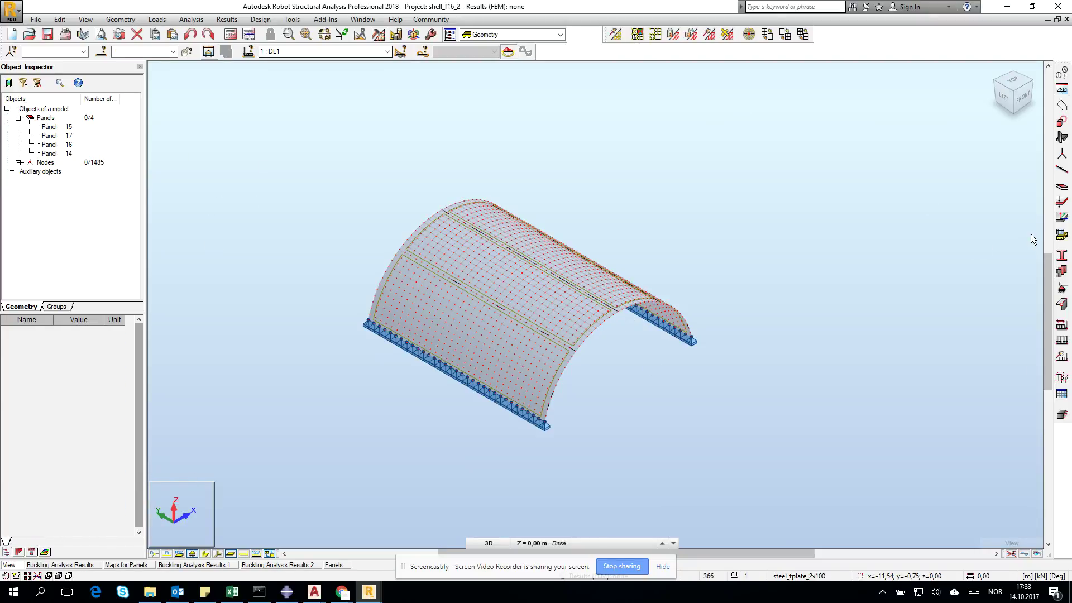
Inspect the steel_tplate parameters and show the panels' local X direction on the shell.
{"action": "left_click", "coordinate": [1062, 217]}
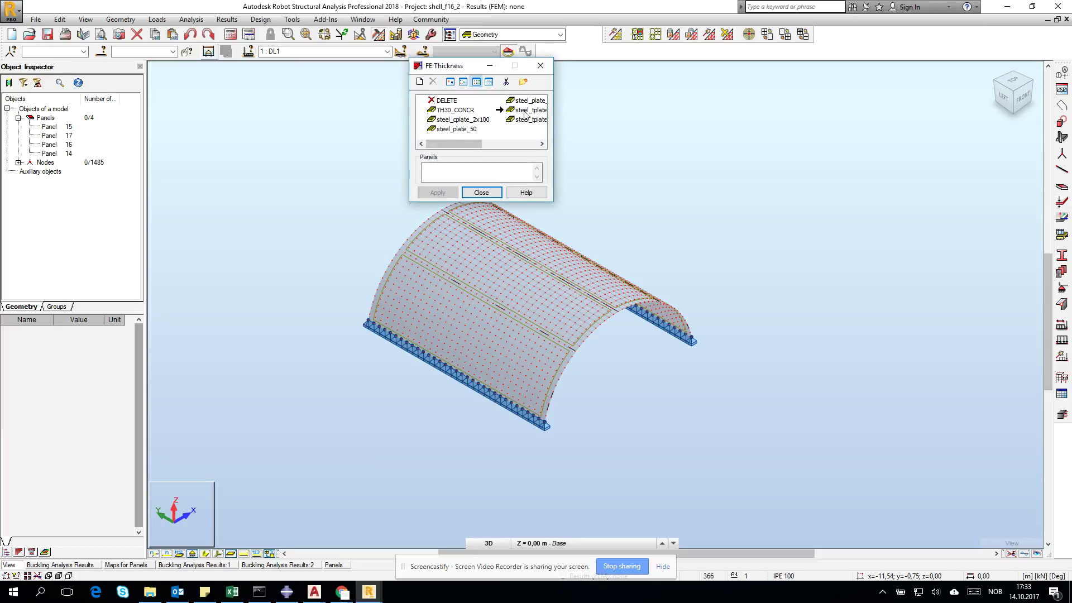
{"action": "left_click", "coordinate": [526, 111]}
{"action": "double_click", "coordinate": [528, 110]}
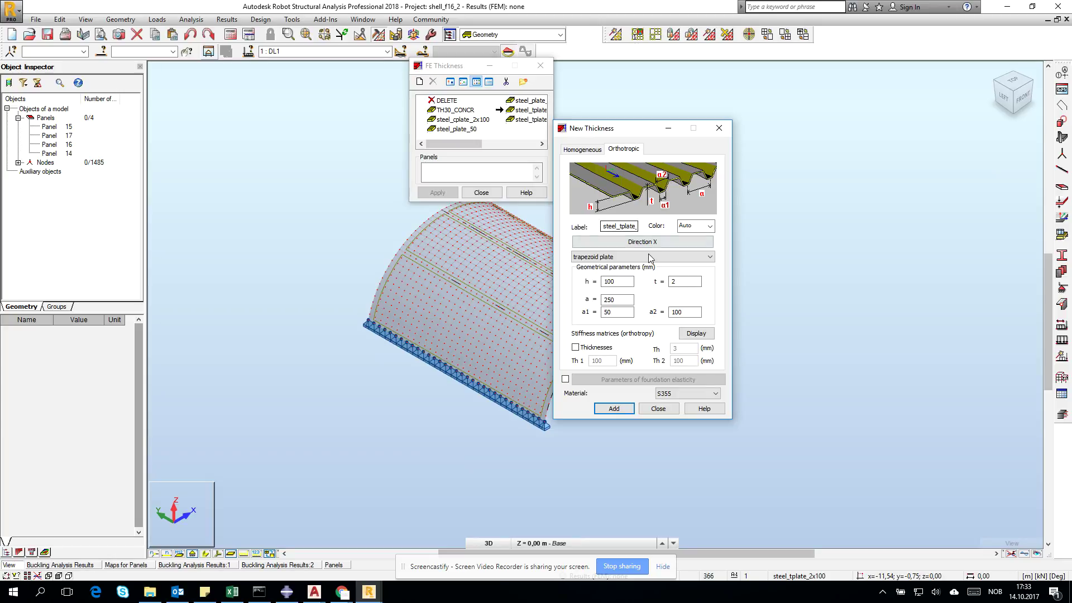
{"action": "left_click", "coordinate": [221, 556]}
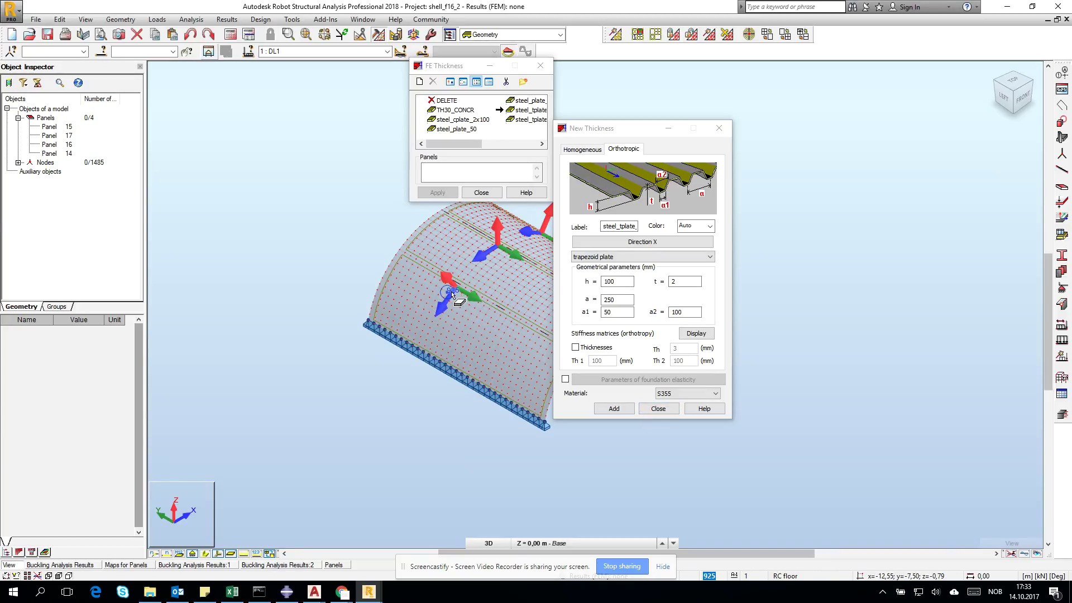
{"action": "left_click", "coordinate": [659, 408]}
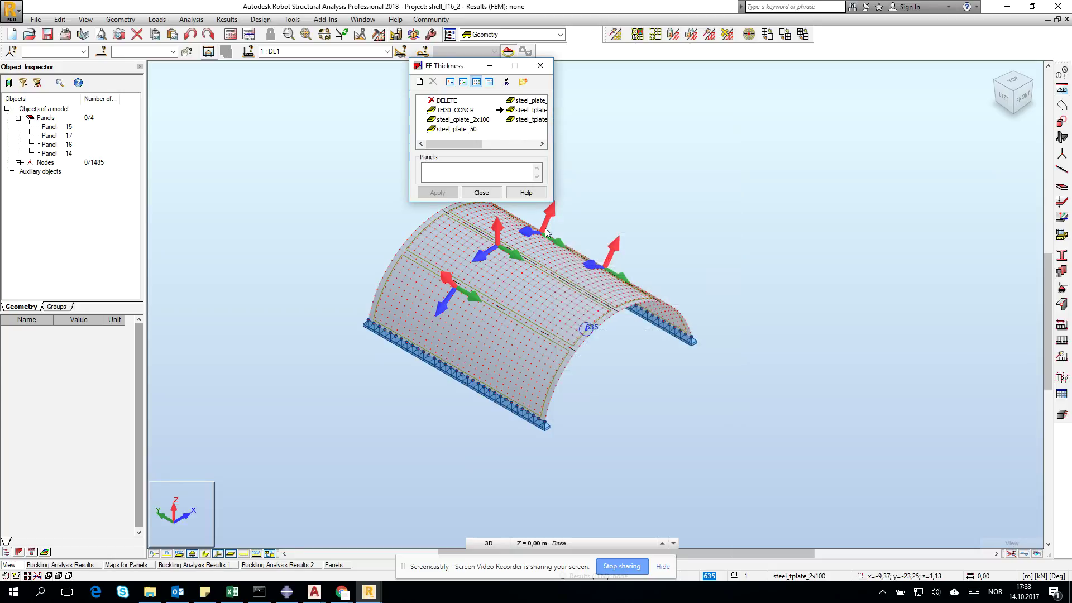
{"action": "left_click", "coordinate": [482, 193]}
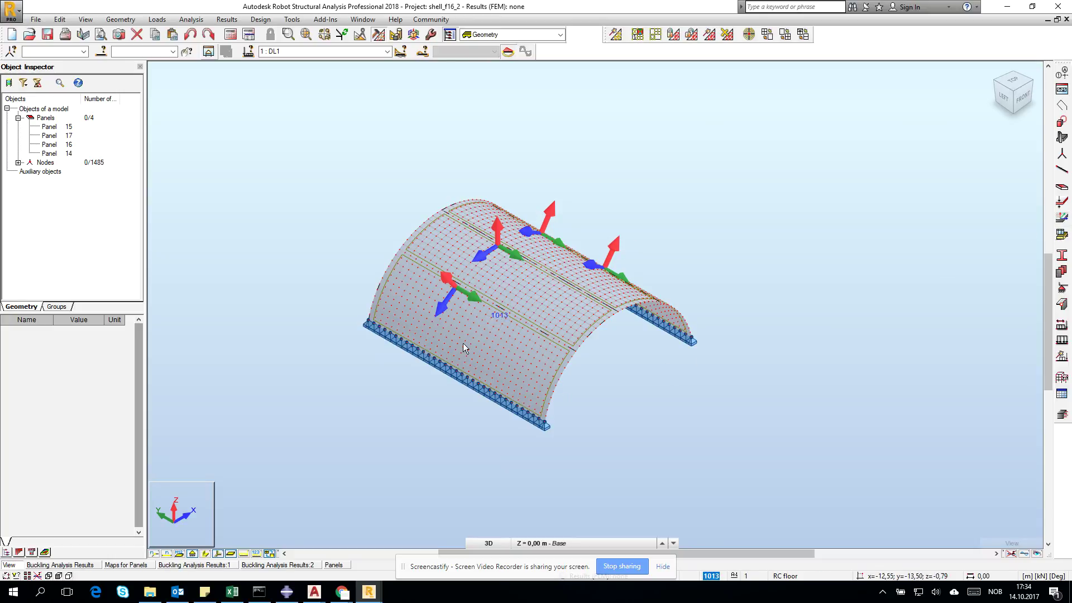
Review the steel_cplate_2x100 corrugated plate parameters without changing them.
{"action": "left_click", "coordinate": [1062, 210]}
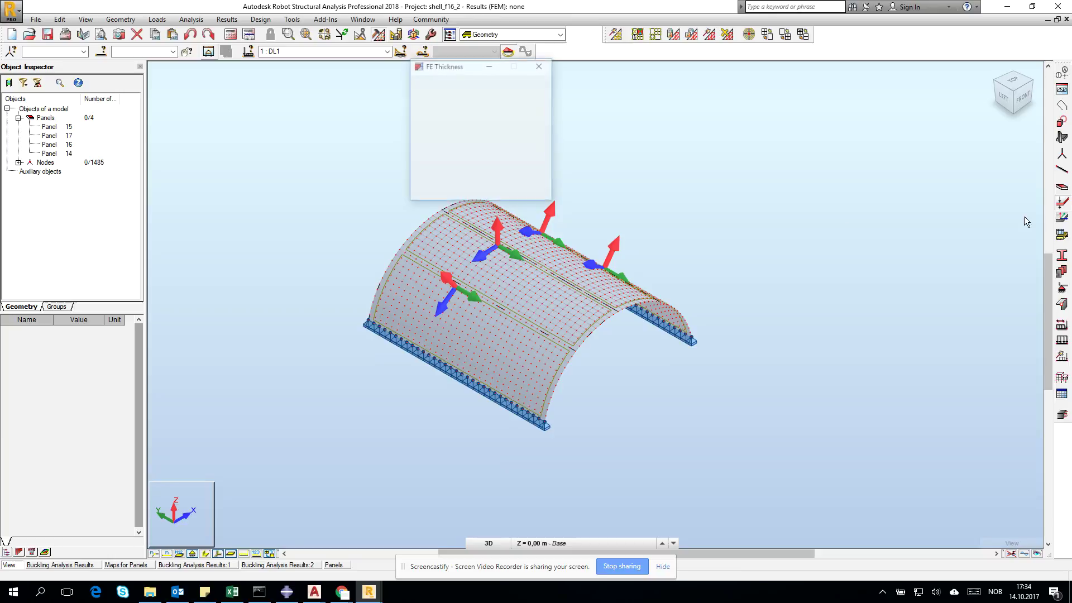
{"action": "left_click", "coordinate": [460, 121]}
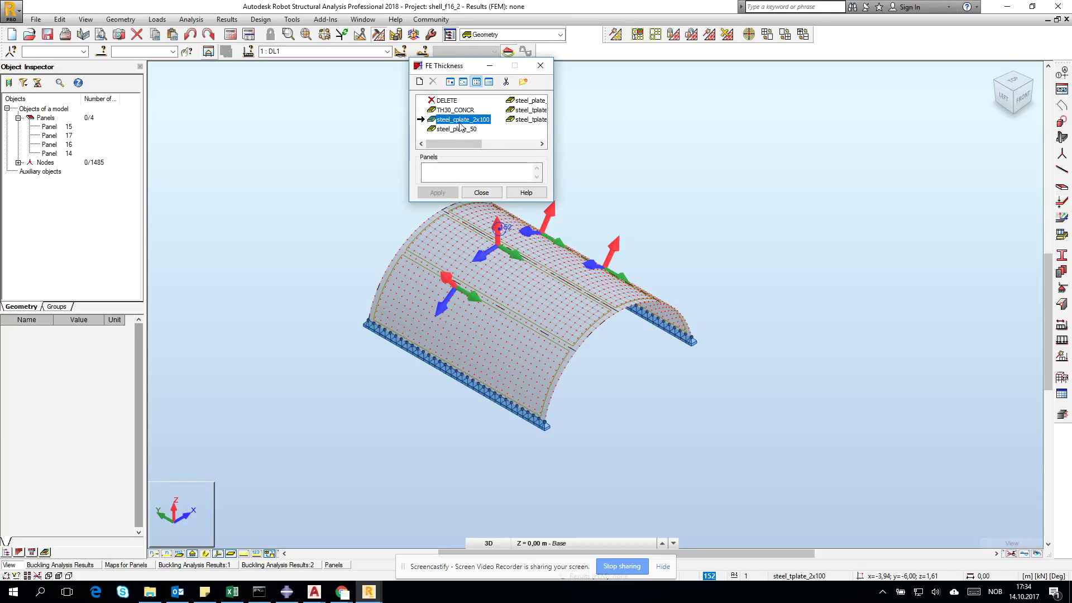
{"action": "double_click", "coordinate": [461, 125]}
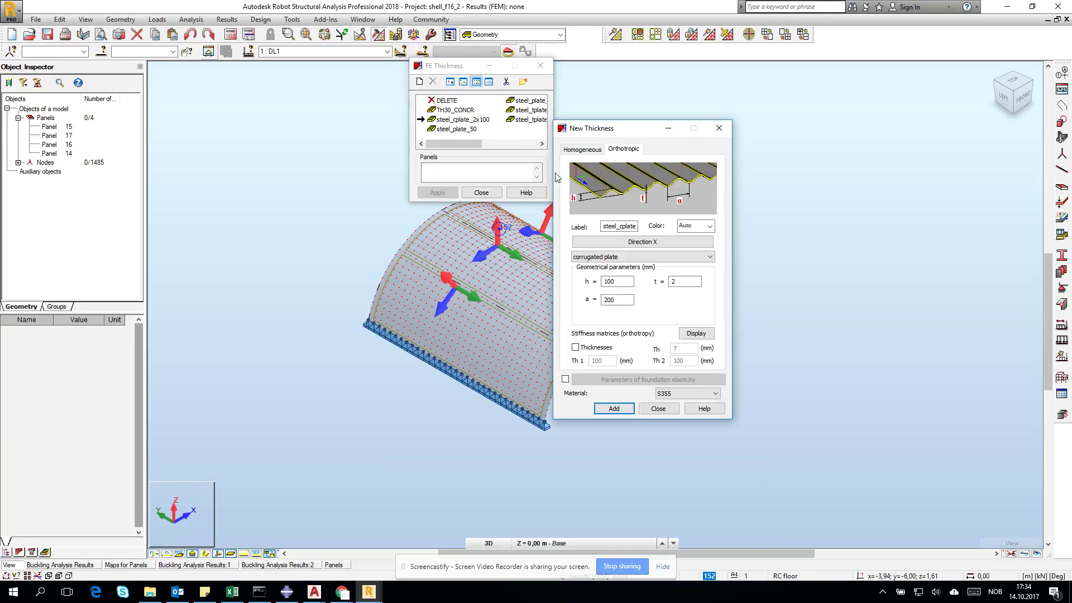
{"action": "double_click", "coordinate": [617, 282]}
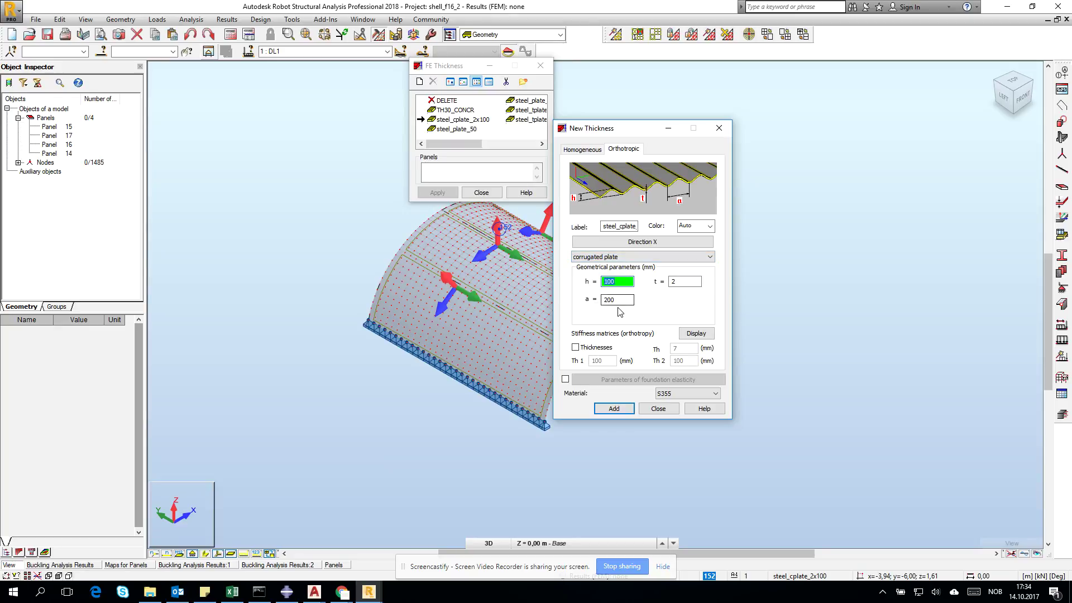
{"action": "key", "text": "Tab"}
{"action": "key", "text": "Tab"}
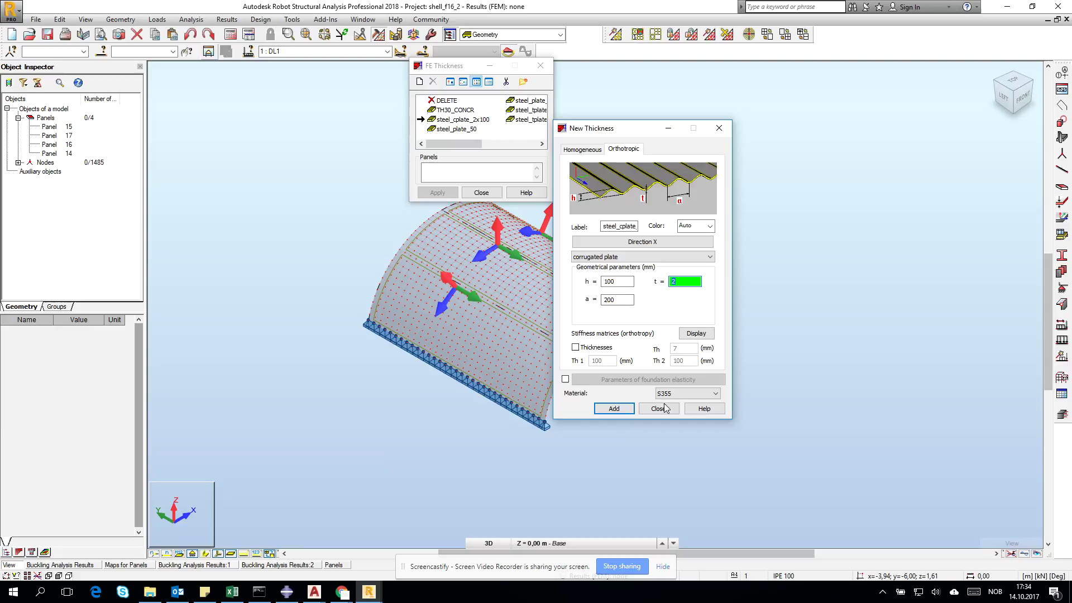
{"action": "left_click", "coordinate": [659, 408]}
{"action": "left_click", "coordinate": [482, 192]}
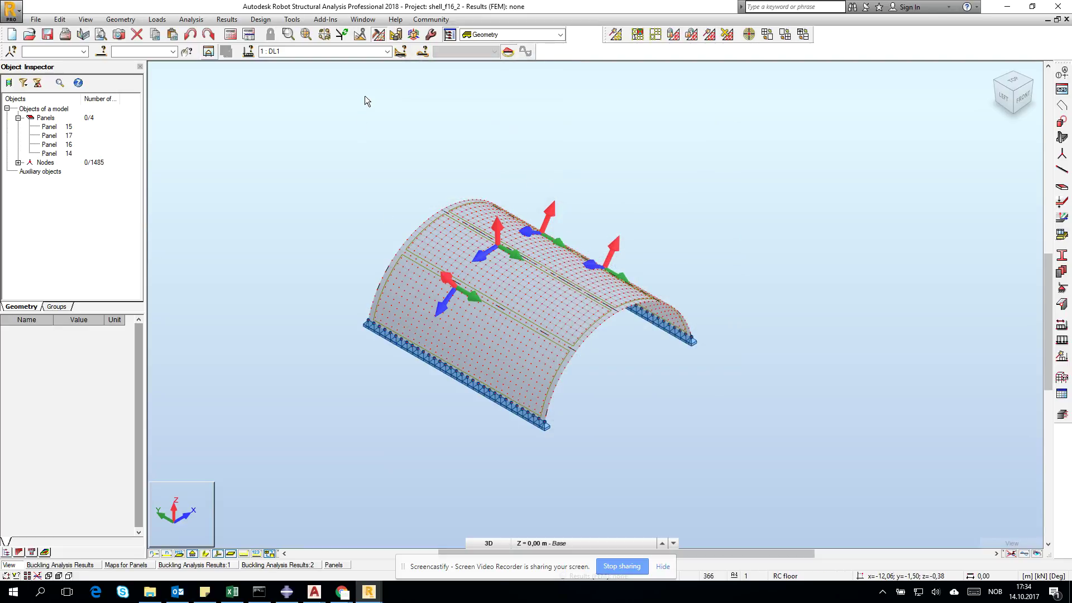
Give case 7 nonlinear P-Delta with large displacements, 5 increments and 10 BFGS corrections.
{"action": "left_click", "coordinate": [386, 52]}
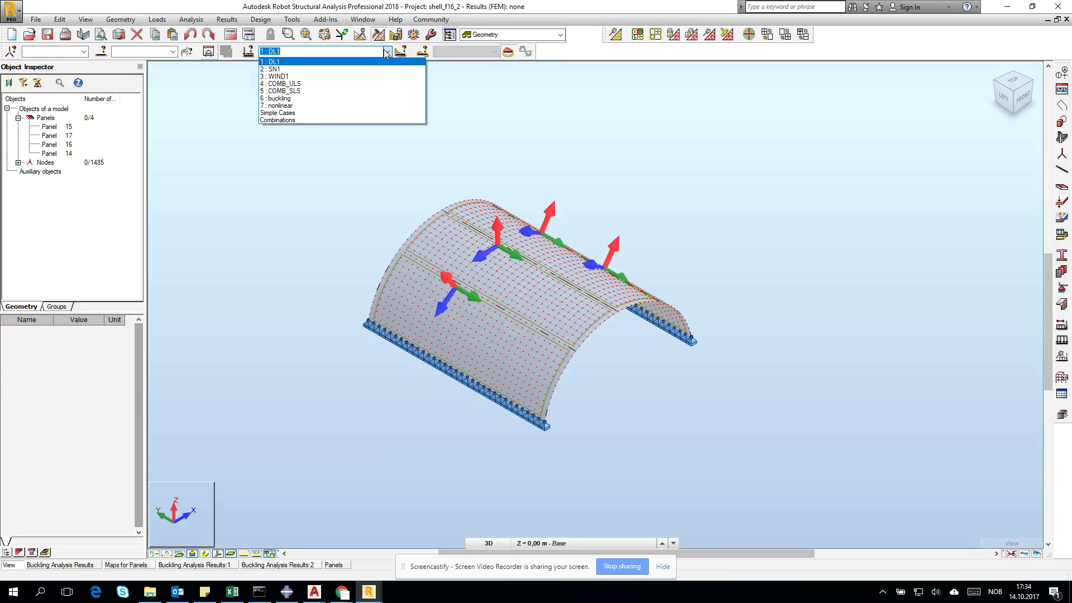
{"action": "left_click", "coordinate": [249, 35]}
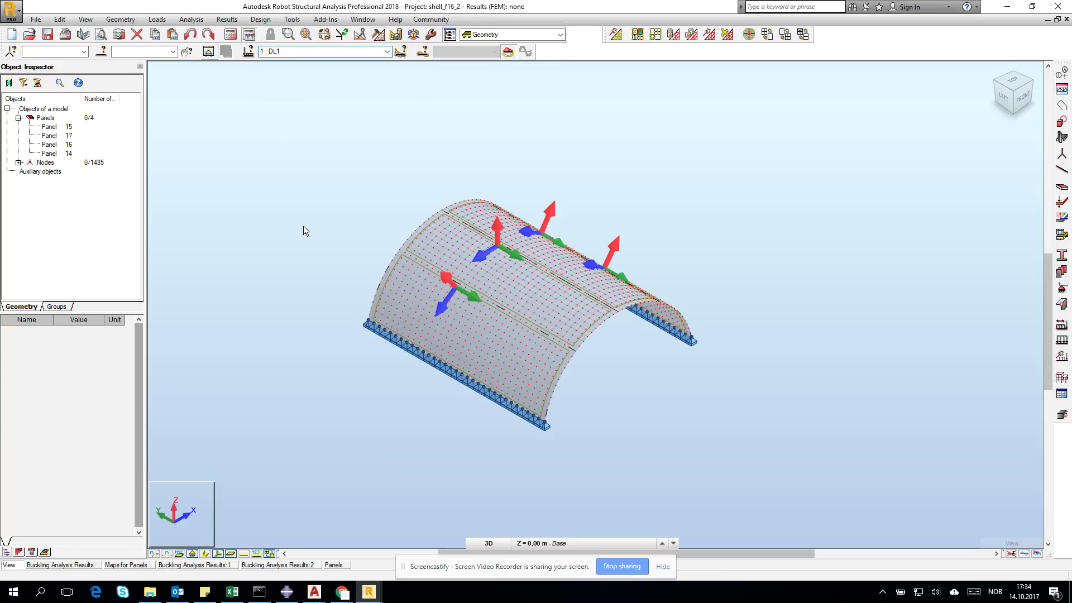
{"action": "left_click", "coordinate": [237, 171]}
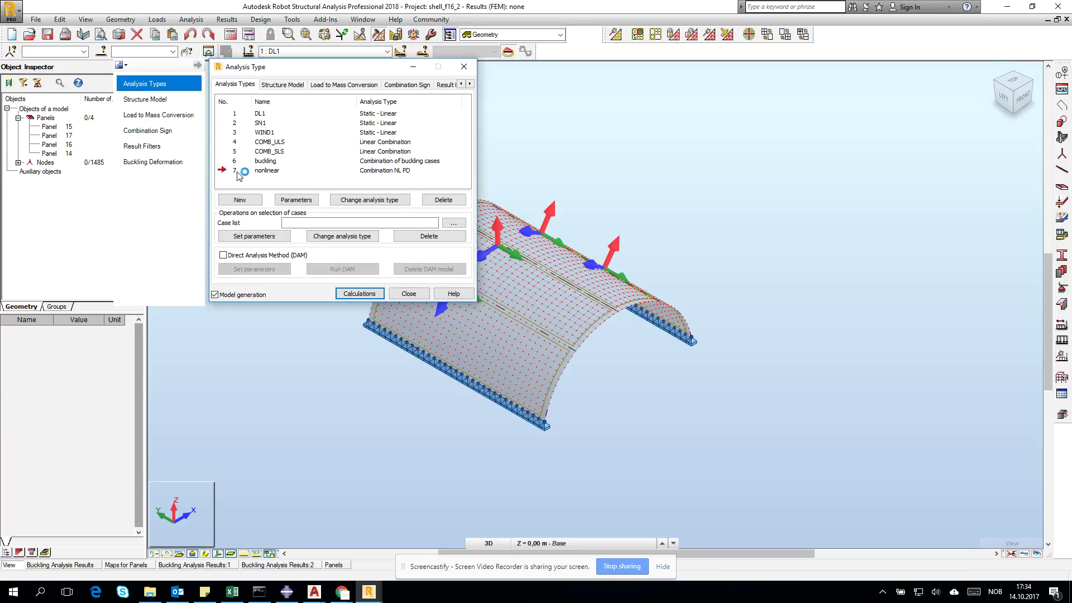
{"action": "left_click", "coordinate": [295, 199]}
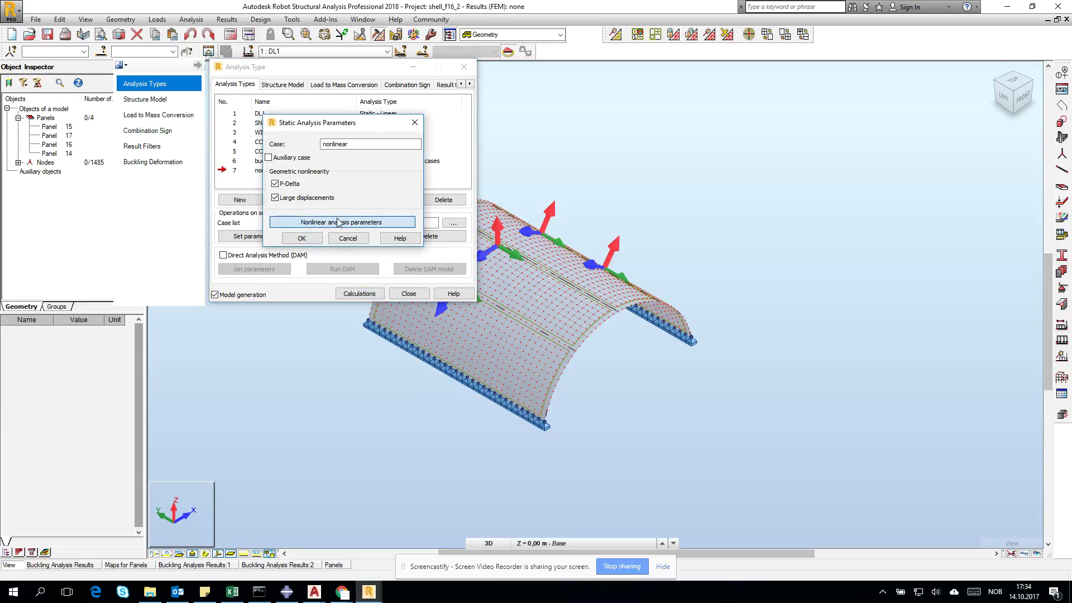
{"action": "left_click", "coordinate": [339, 223]}
{"action": "left_click", "coordinate": [279, 295]}
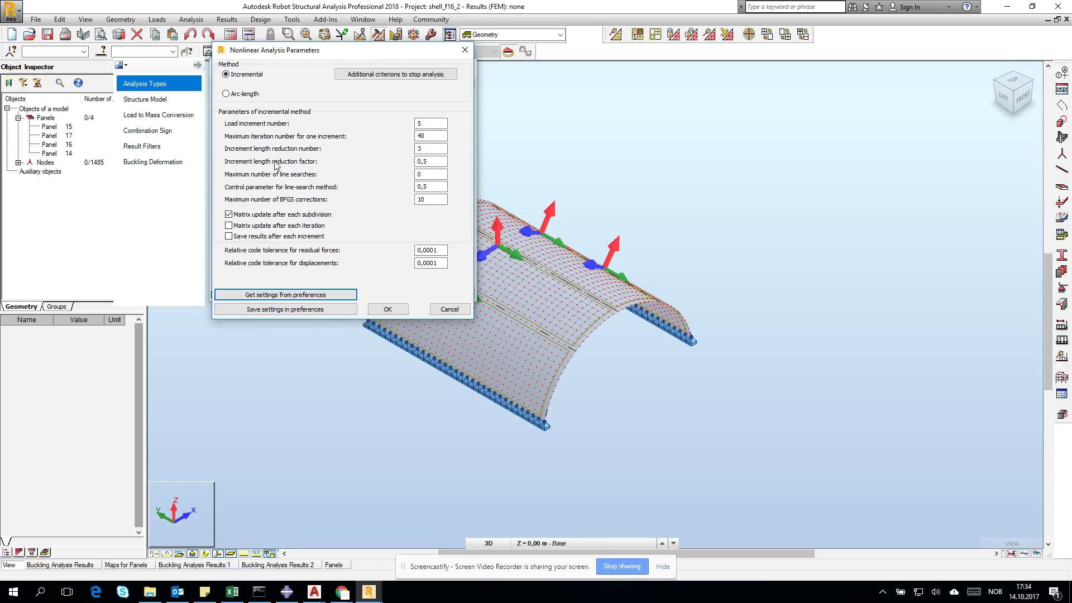
{"action": "left_click", "coordinate": [388, 309]}
{"action": "left_click", "coordinate": [315, 241]}
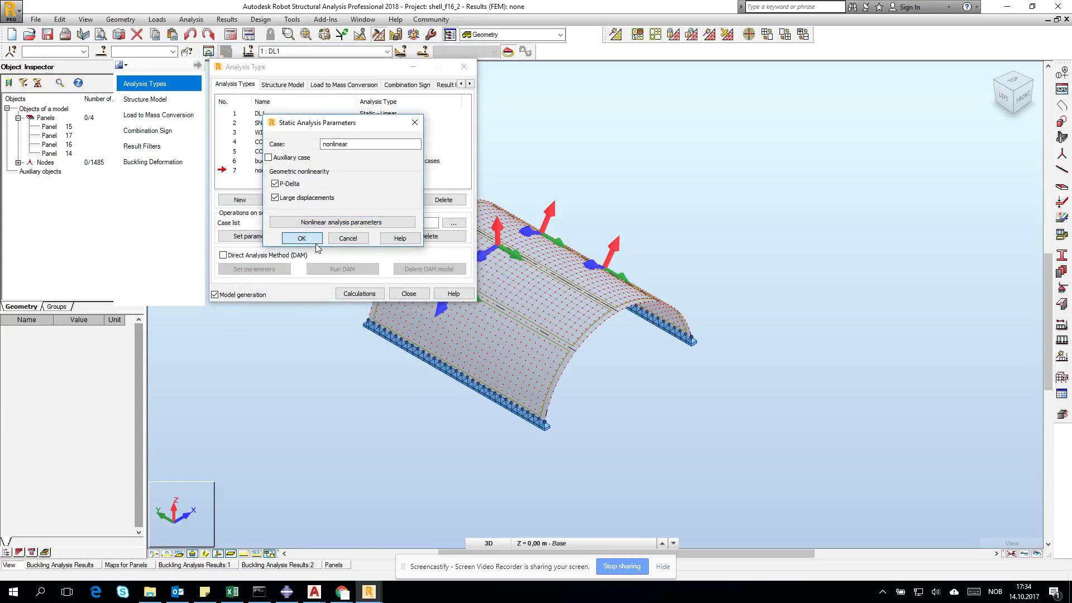
Run the nonlinear P-delta calculation, then switch to the browser.
{"action": "left_click", "coordinate": [359, 295]}
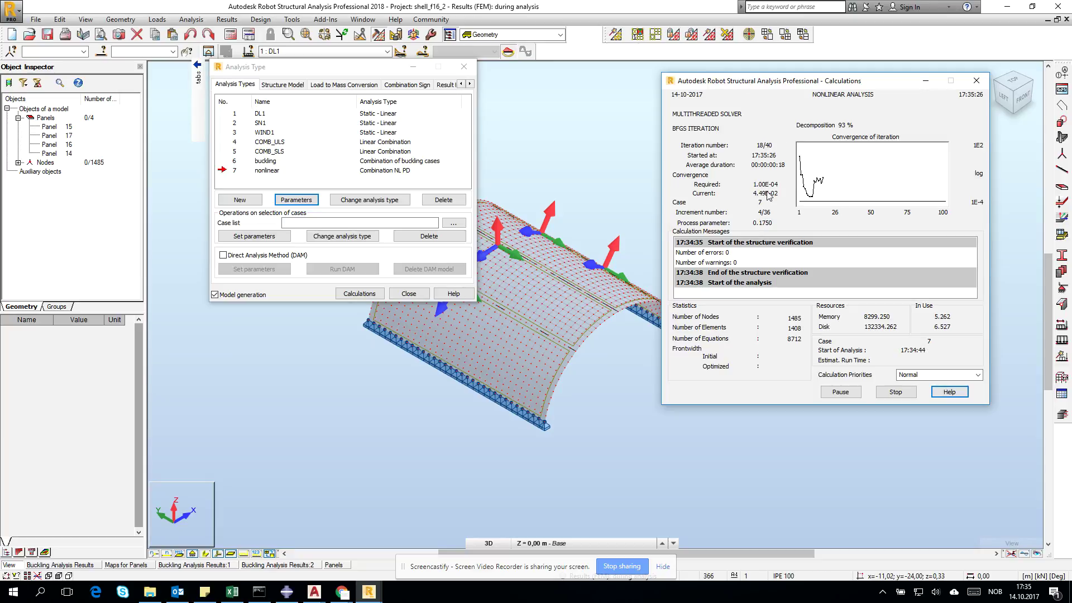
{"action": "left_click", "coordinate": [342, 592]}
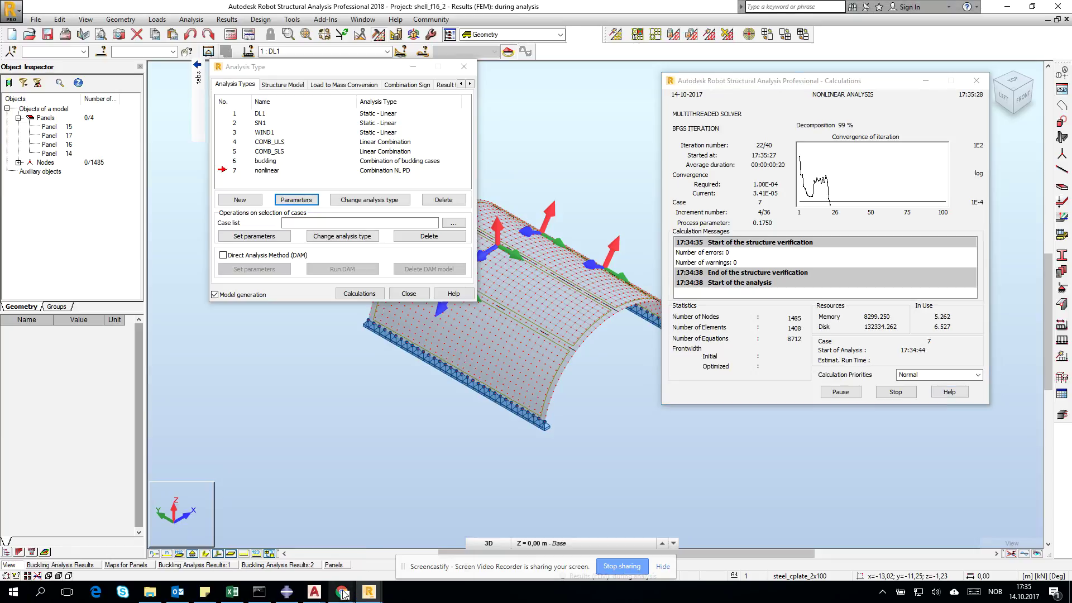
Search 'newton raphson robot' from a new Chrome tab.
{"action": "left_click", "coordinate": [281, 544]}
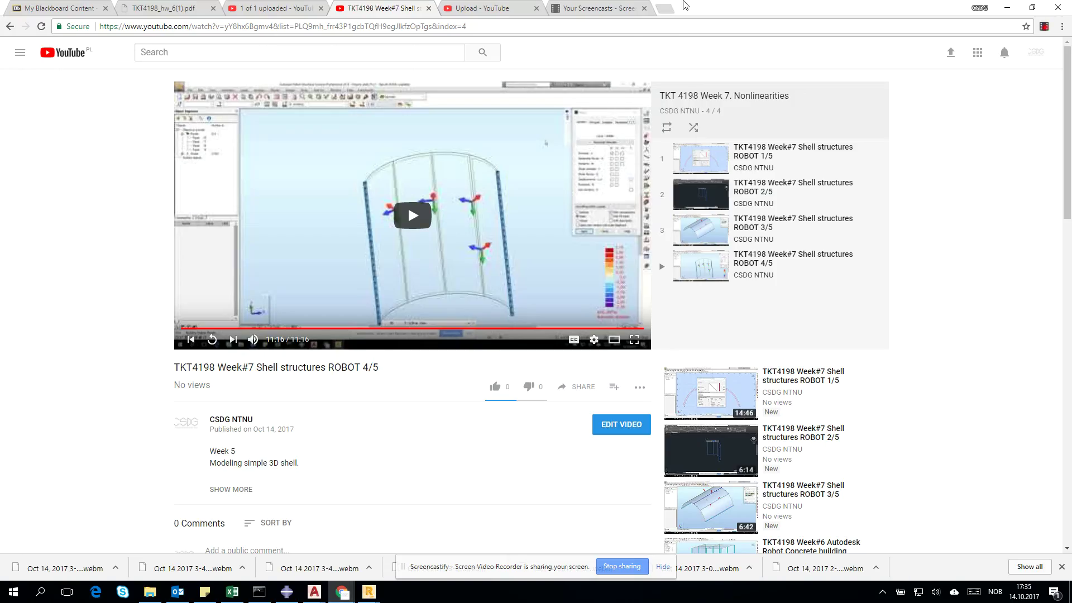
{"action": "left_click", "coordinate": [651, 10]}
{"action": "left_click", "coordinate": [666, 8]}
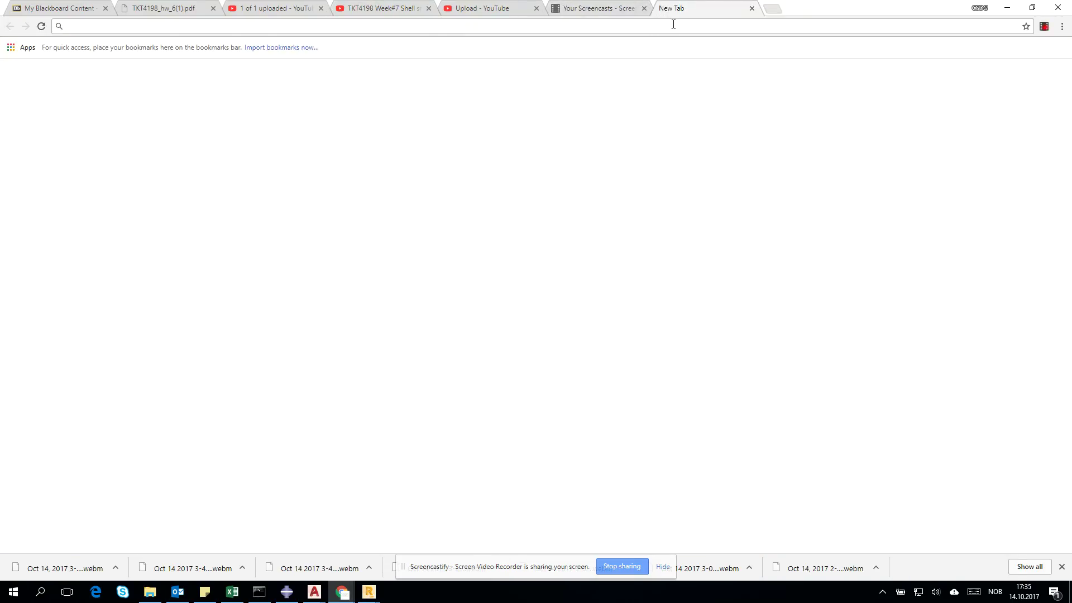
{"action": "type", "text": "newto"}
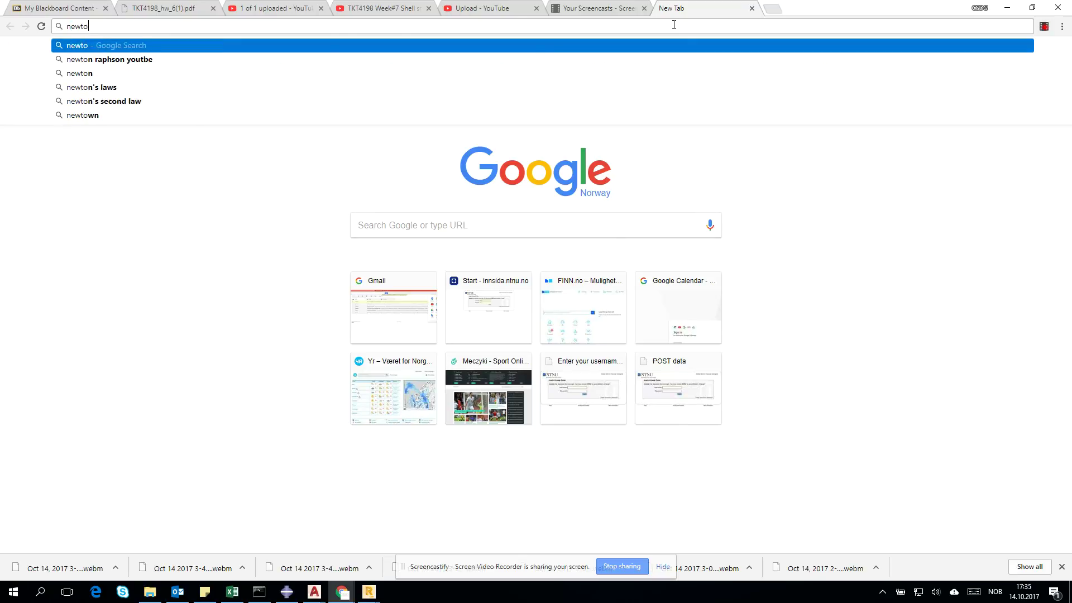
{"action": "type", "text": "n raphson "}
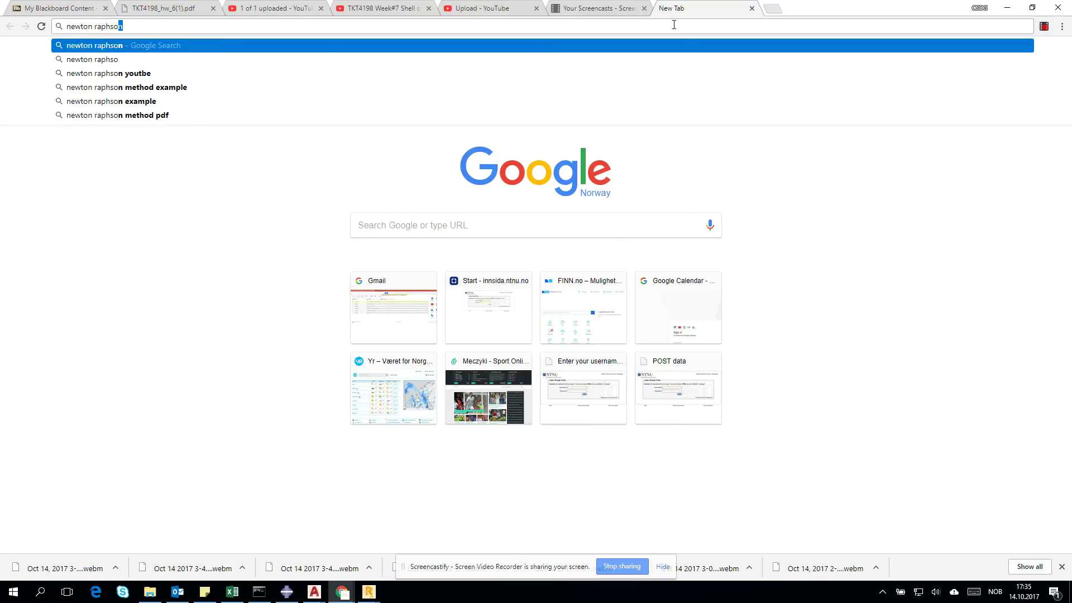
{"action": "type", "text": "robot"}
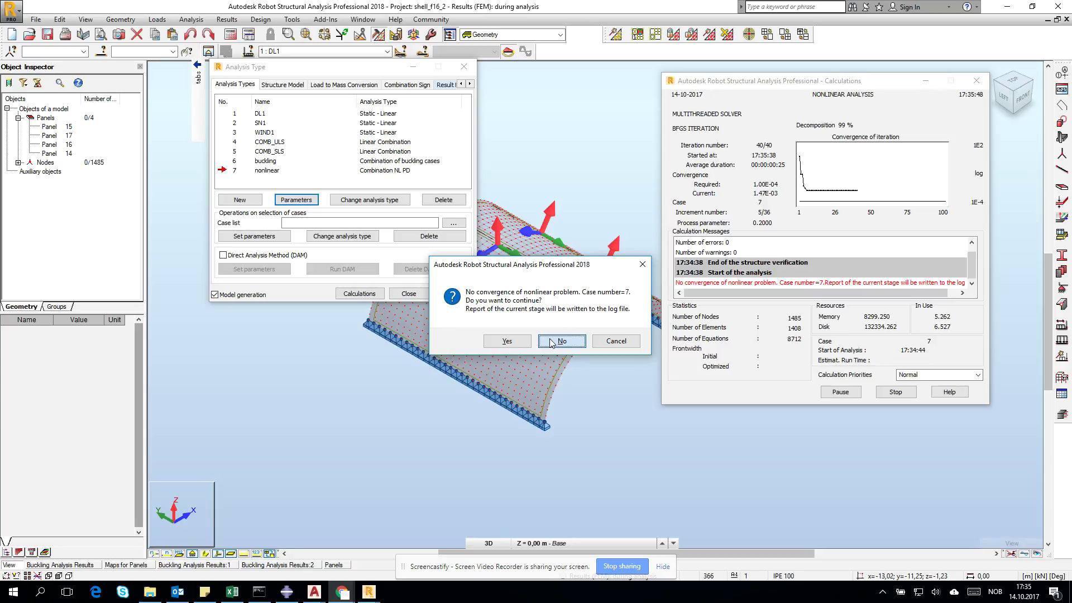
Dismiss the non-convergence warning and show the deformed shape for case 5 COMB_SLS.
{"action": "left_click", "coordinate": [522, 340]}
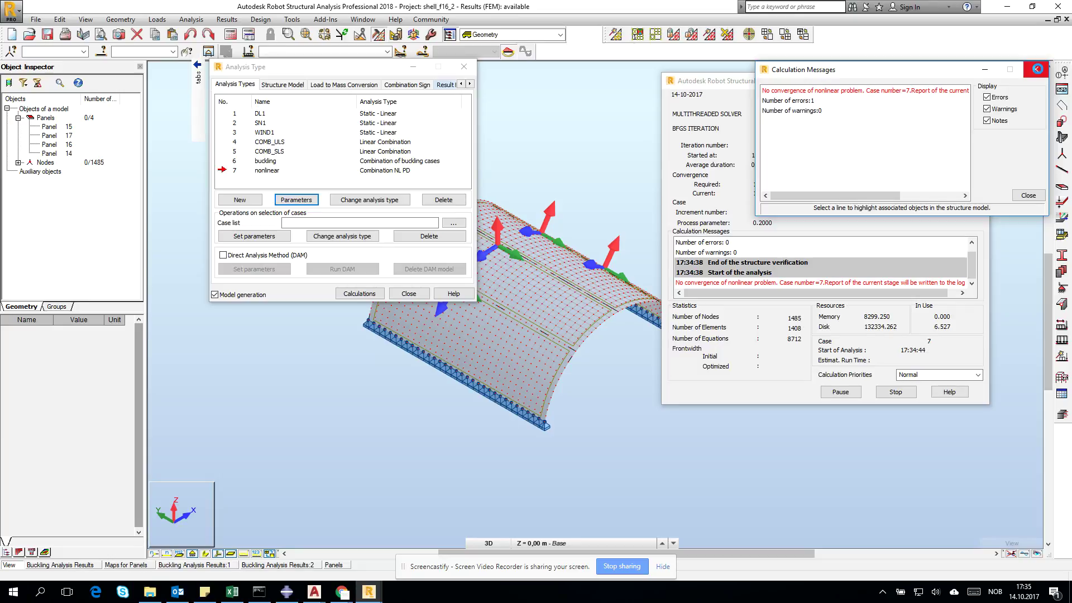
{"action": "left_click", "coordinate": [1035, 70]}
{"action": "left_click_drag", "start_coordinate": [397, 70], "coordinate": [249, 154]}
{"action": "left_click", "coordinate": [387, 51]}
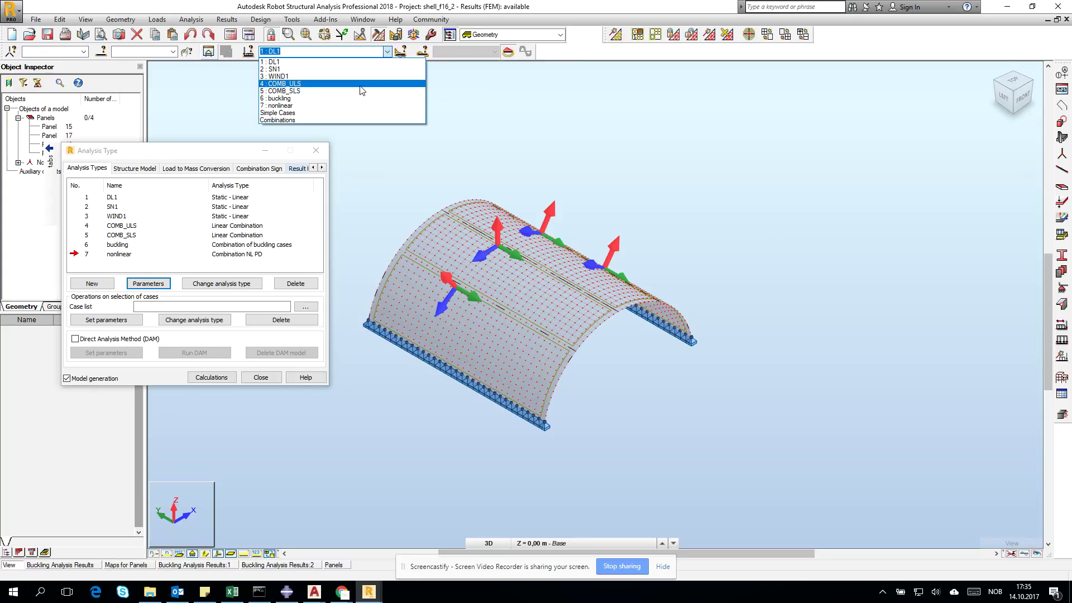
{"action": "left_click", "coordinate": [363, 98]}
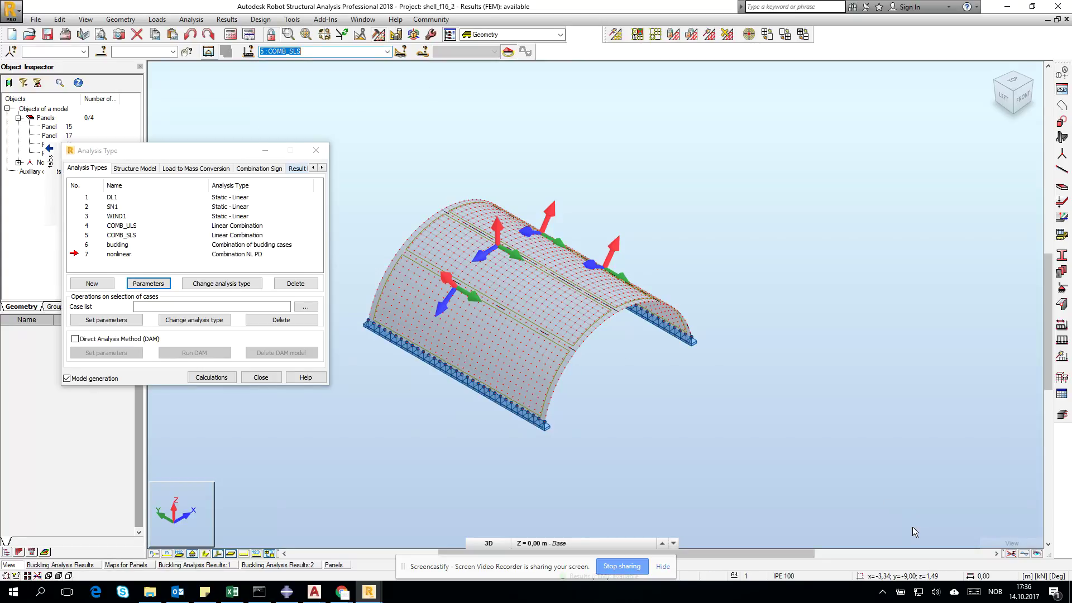
{"action": "left_click", "coordinate": [1025, 555]}
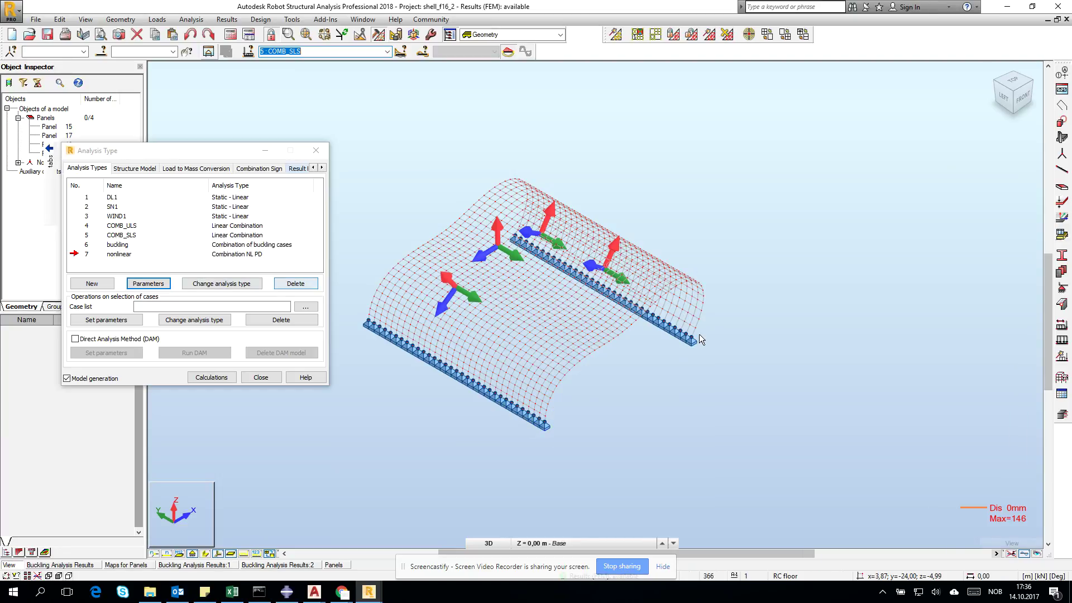
{"action": "left_click", "coordinate": [147, 285]}
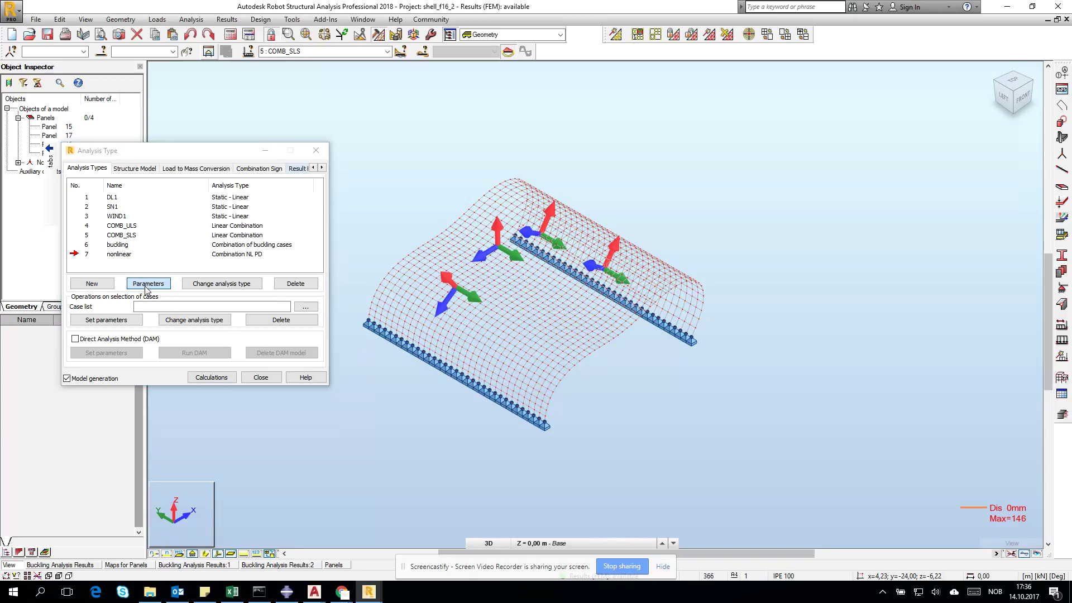
Switch off large displacements in case 7, keeping P-Delta only, and confirm.
{"action": "left_click", "coordinate": [191, 307]}
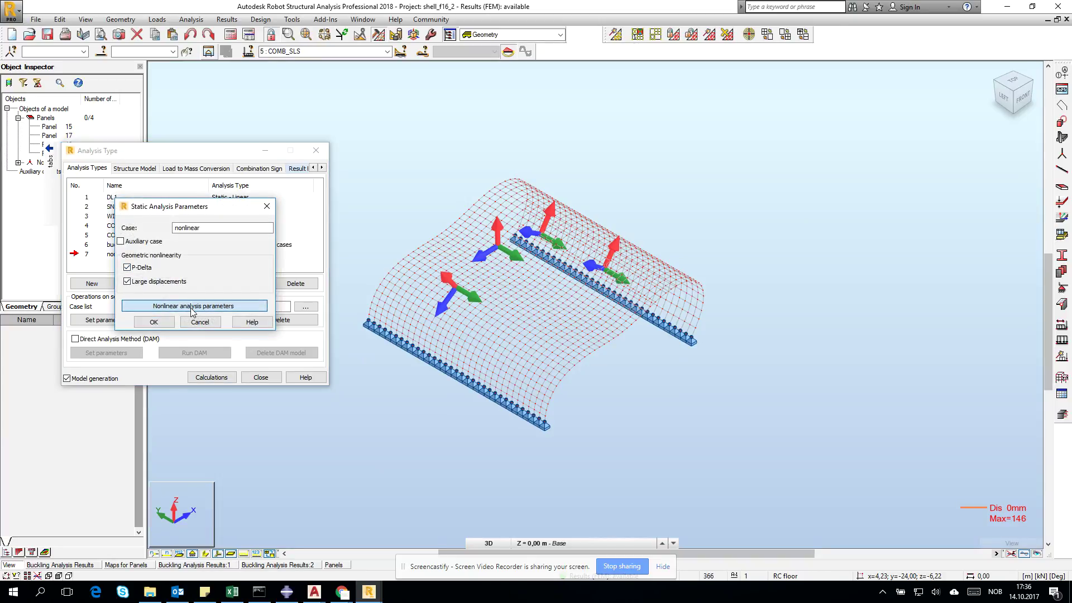
{"action": "left_click_drag", "start_coordinate": [167, 152], "coordinate": [455, 160]}
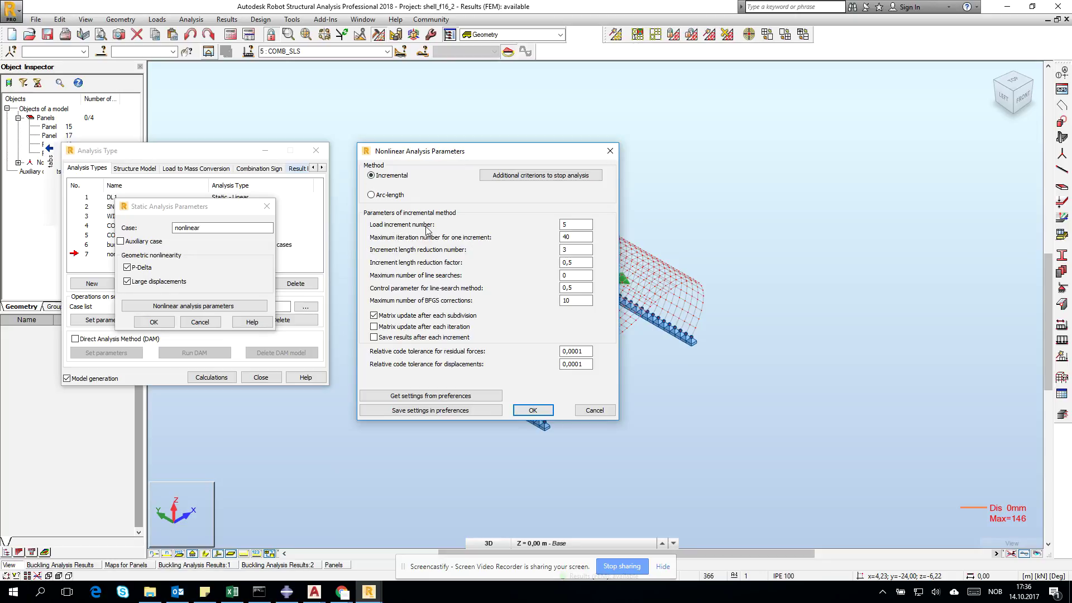
{"action": "left_click", "coordinate": [573, 224]}
{"action": "left_click", "coordinate": [594, 412]}
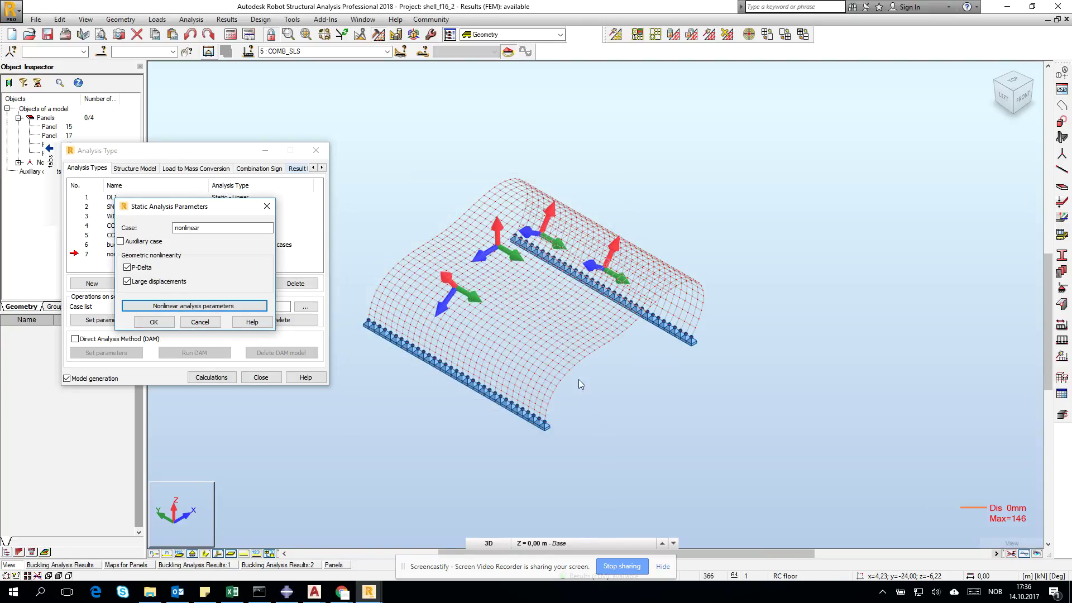
{"action": "left_click", "coordinate": [136, 284]}
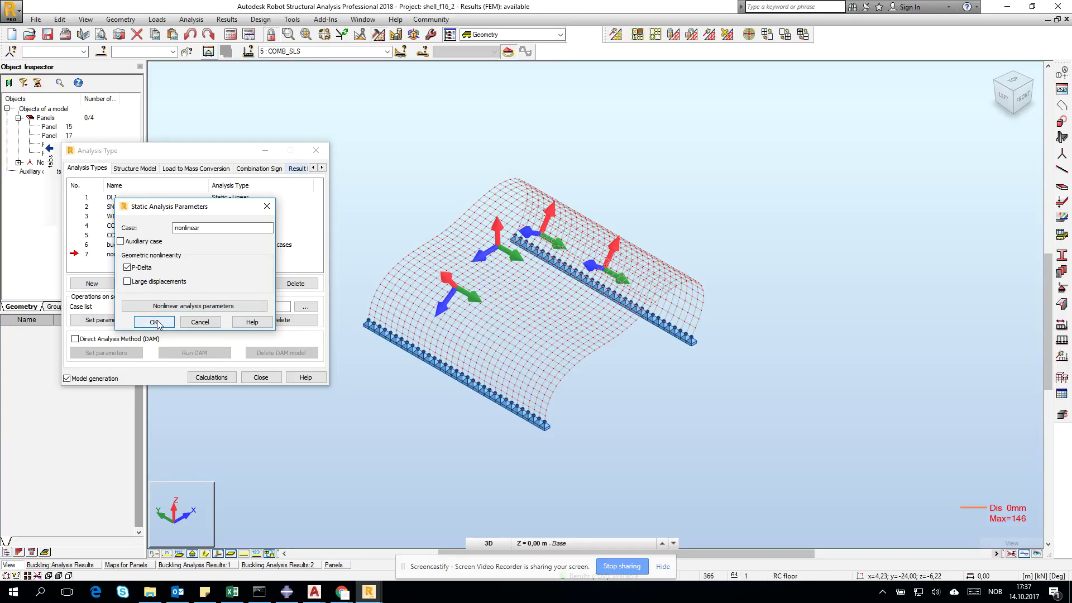
{"action": "left_click", "coordinate": [154, 323]}
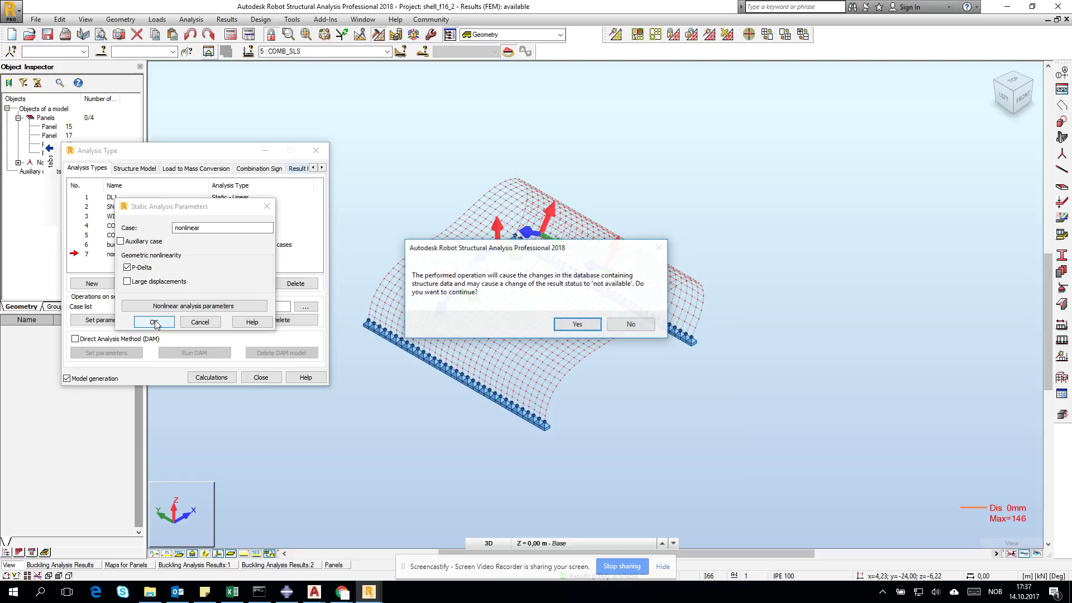
{"action": "left_click", "coordinate": [576, 324]}
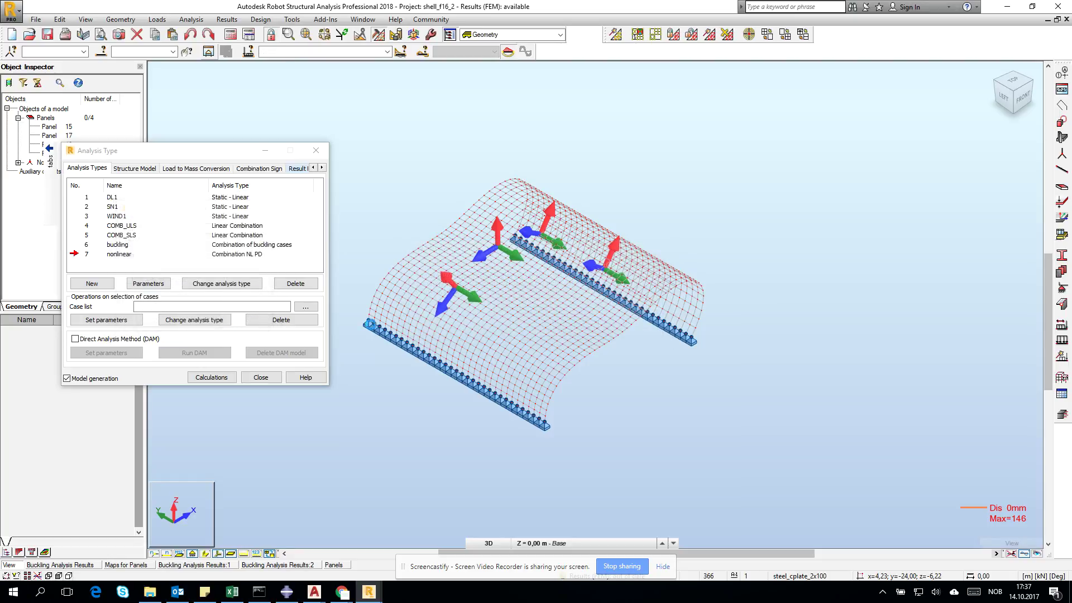
Rerun the calculation with the P-Delta-only case and close the Analysis Type dialog.
{"action": "left_click", "coordinate": [212, 378]}
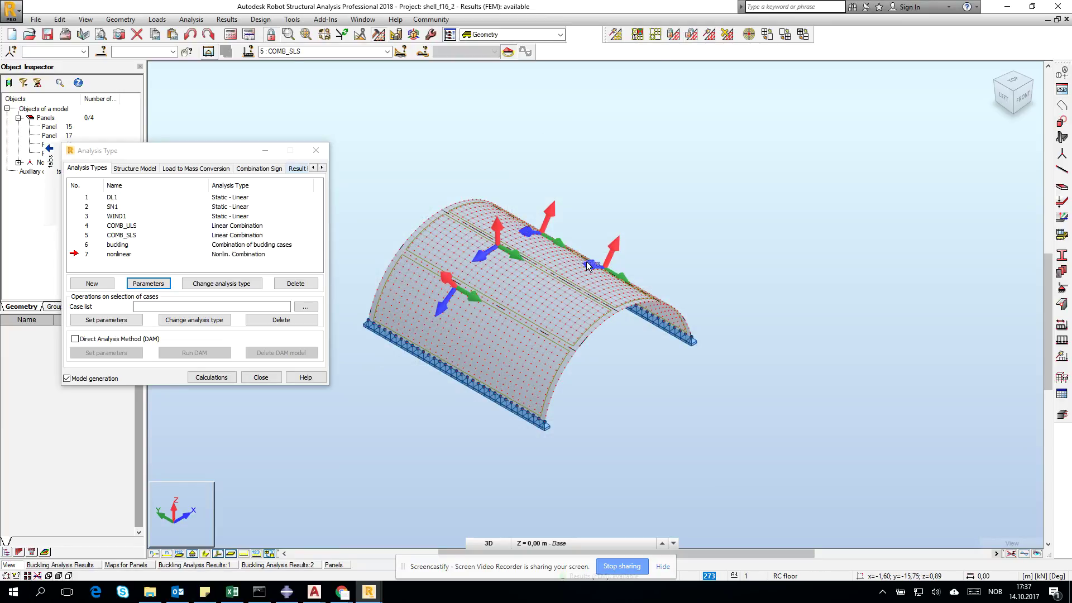
{"action": "left_click", "coordinate": [262, 379]}
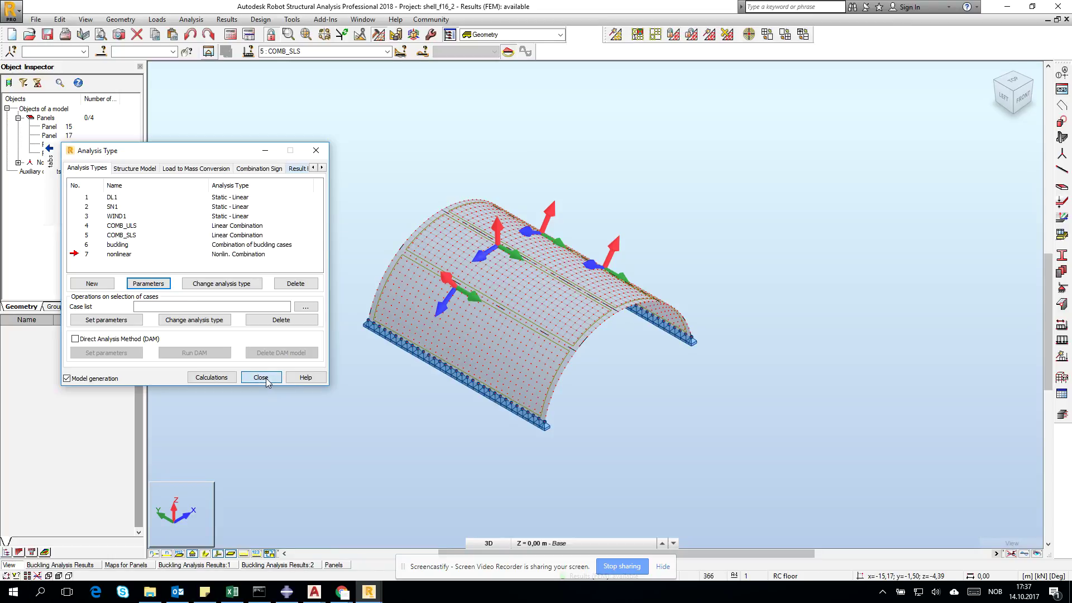
{"action": "left_click", "coordinate": [271, 380]}
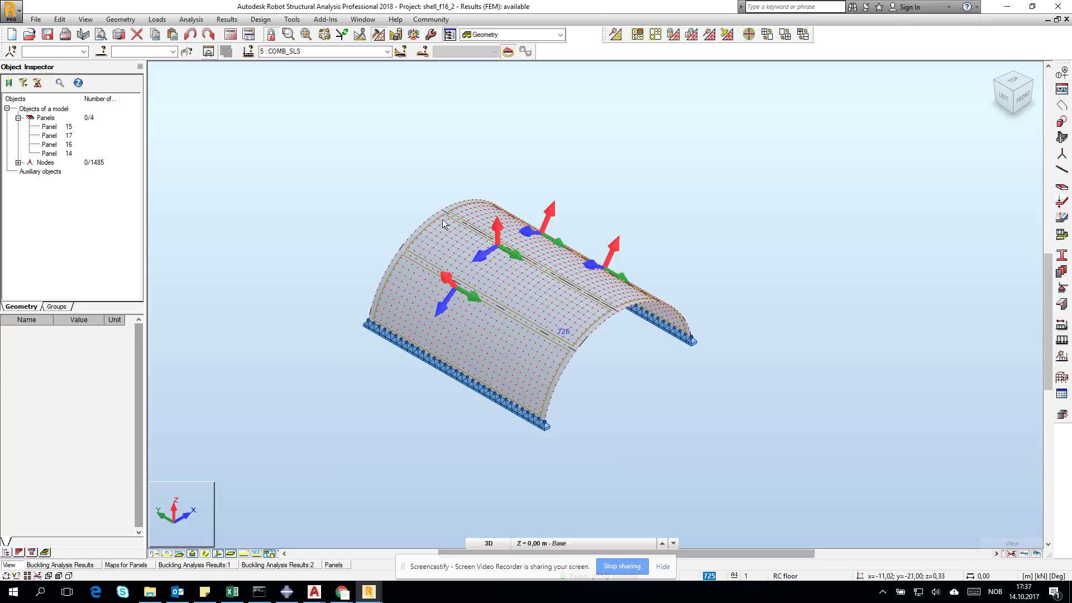
Map the detailed Moments M xx over the shell for case 5 COMB_SLS (-8.18 to 13.51 kNm/m).
{"action": "left_click", "coordinate": [234, 21]}
{"action": "left_click", "coordinate": [234, 21]}
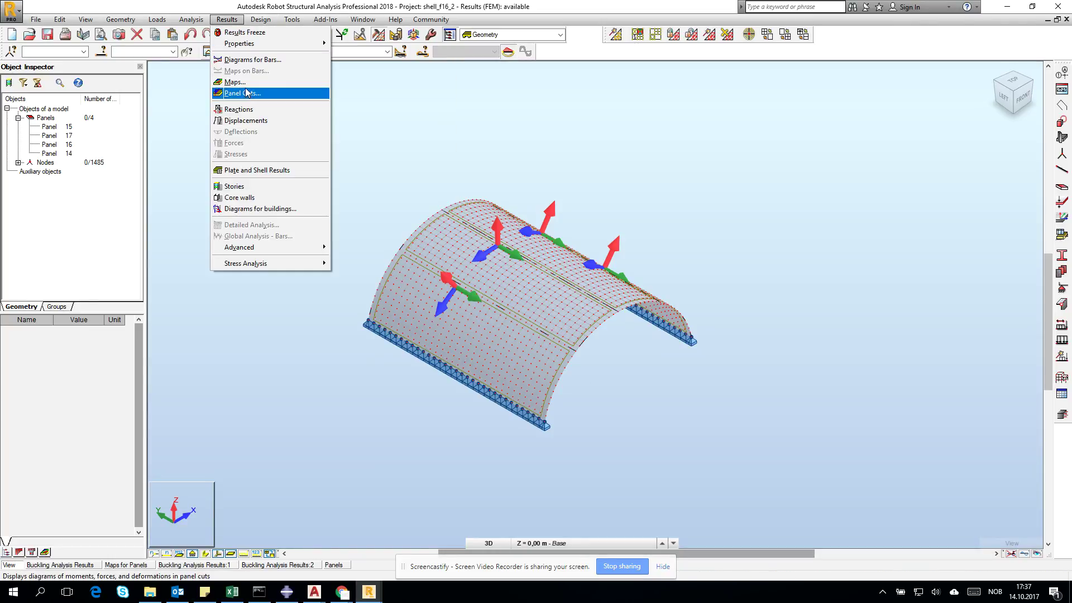
{"action": "left_click", "coordinate": [235, 81]}
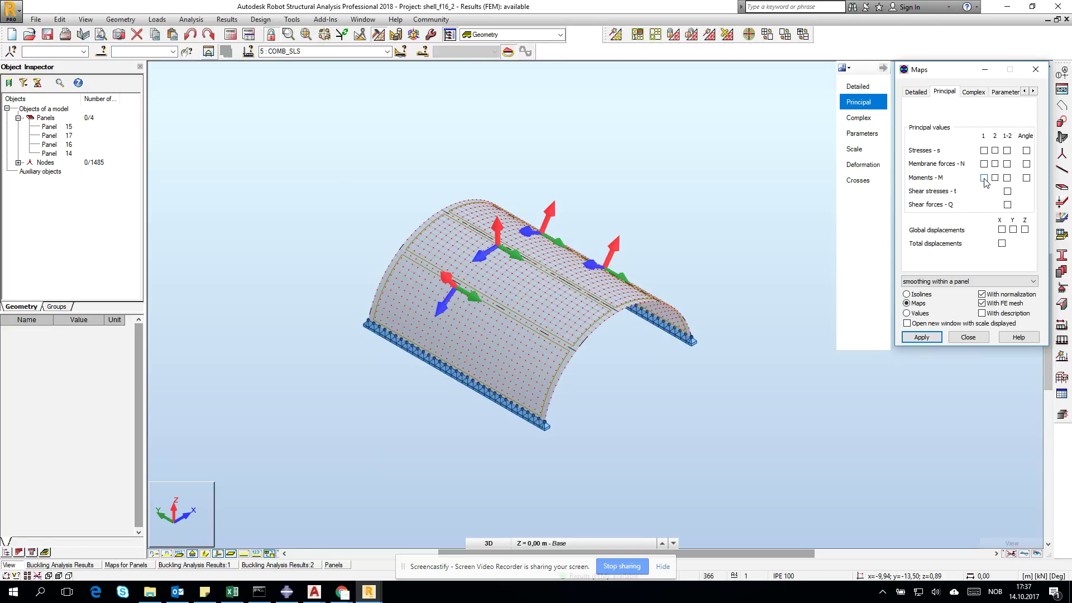
{"action": "left_click", "coordinate": [916, 92]}
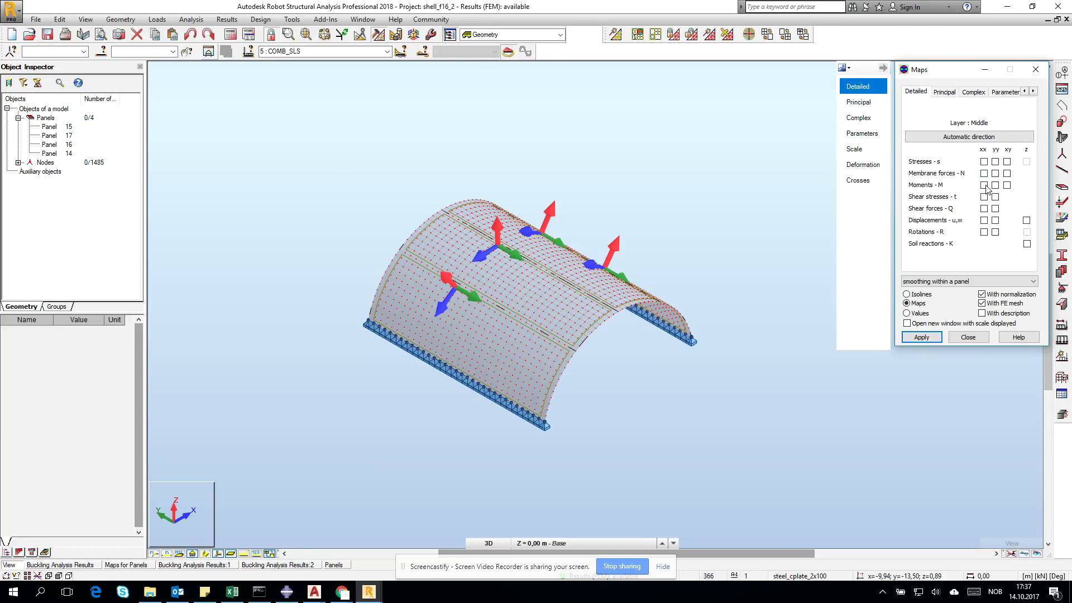
{"action": "left_click", "coordinate": [918, 337]}
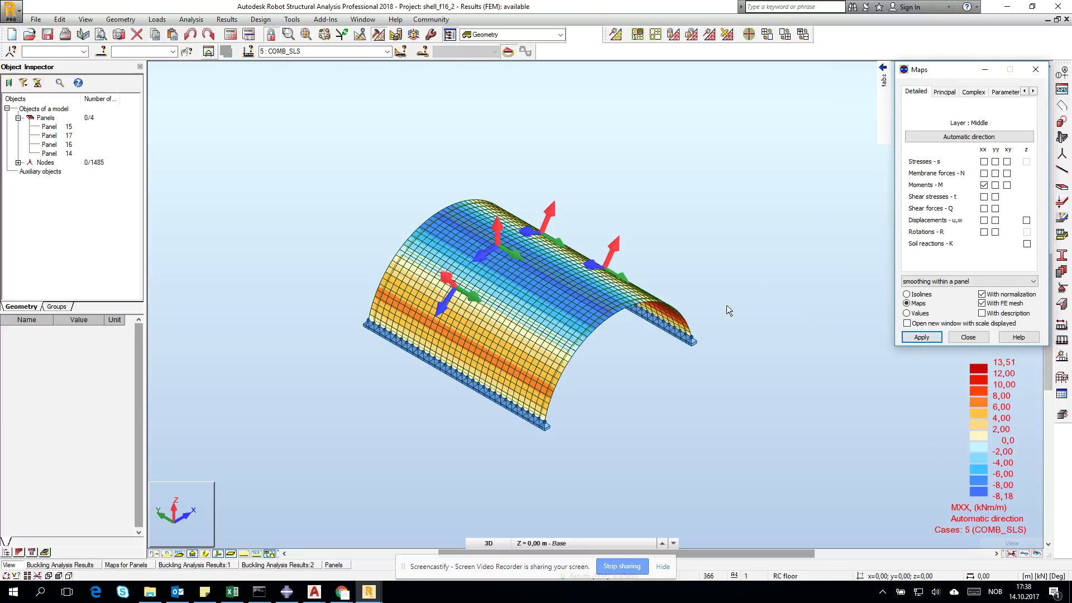
{"action": "scroll", "coordinate": [461, 327], "scroll_direction": "up", "scroll_amount": 1}
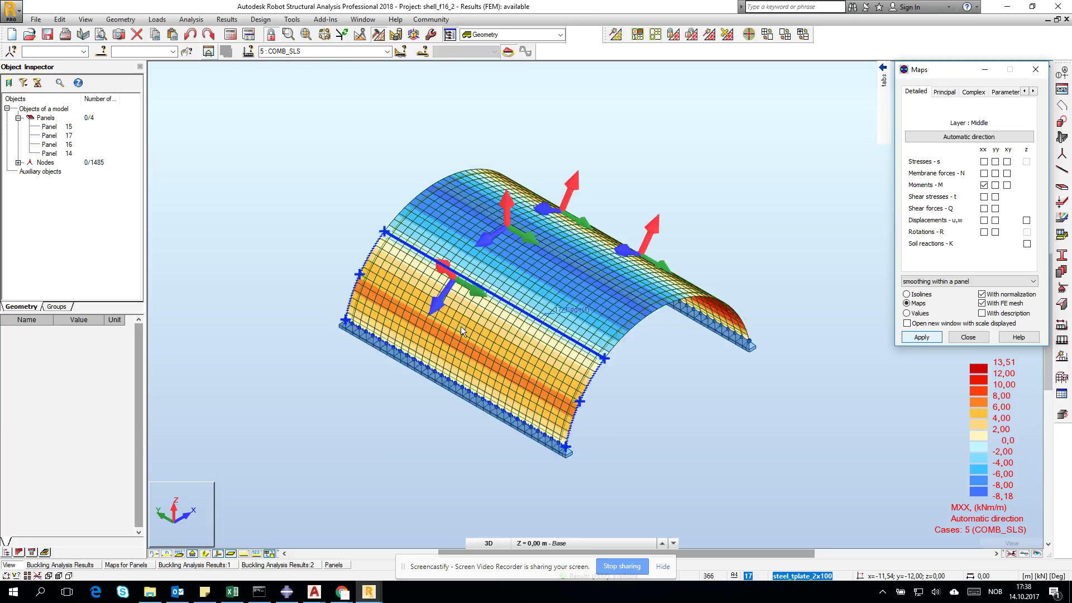
{"action": "scroll", "coordinate": [461, 326], "scroll_direction": "up", "scroll_amount": 1}
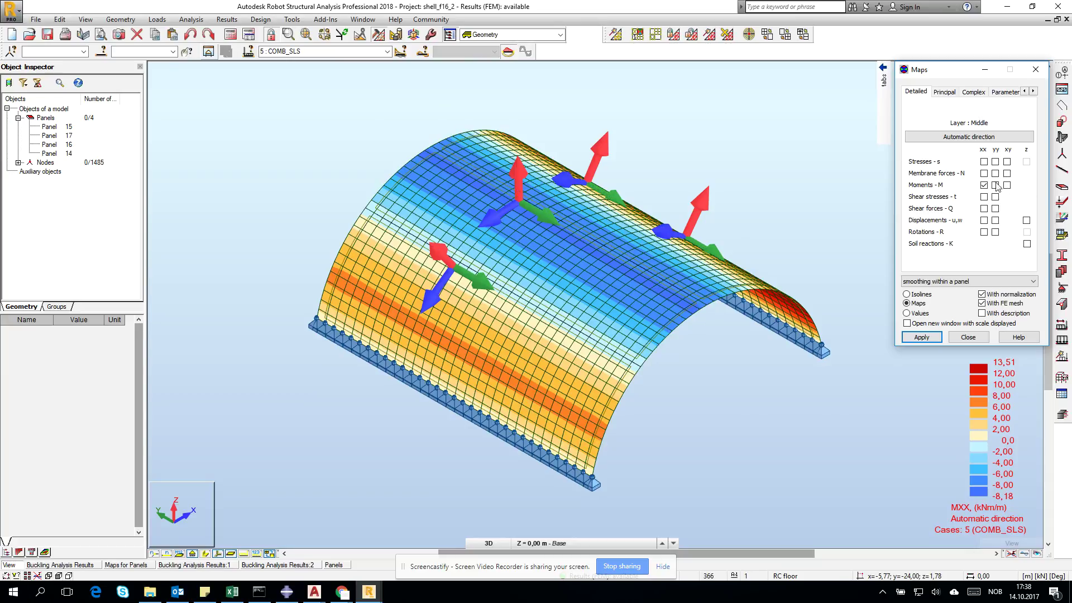
Switch the map to principal total displacements U (0 to 147 mm) and shift the Maps dialog left.
{"action": "left_click", "coordinate": [944, 92]}
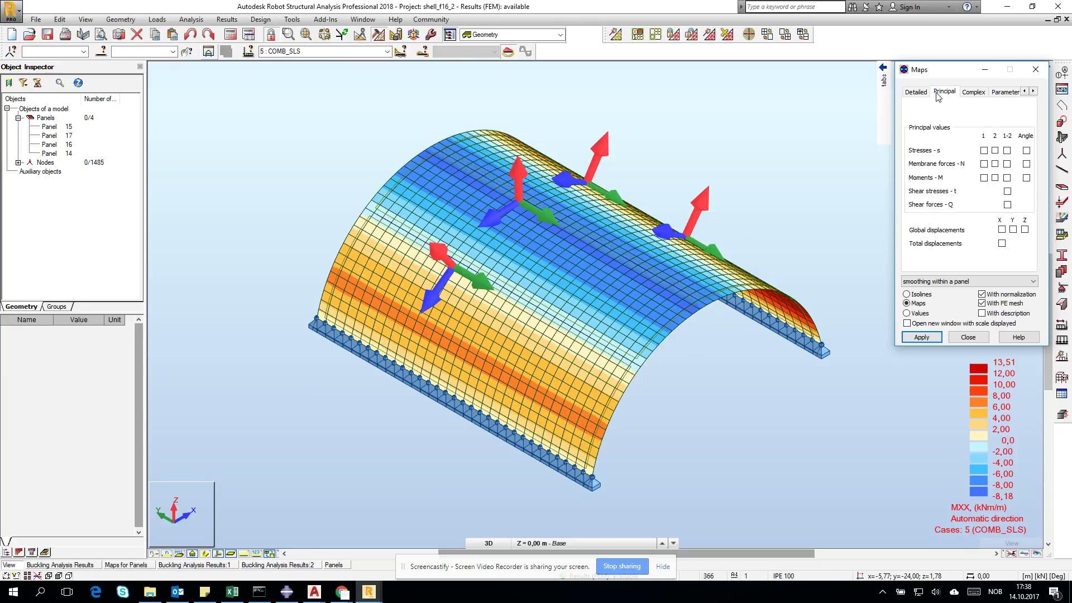
{"action": "left_click", "coordinate": [1001, 244]}
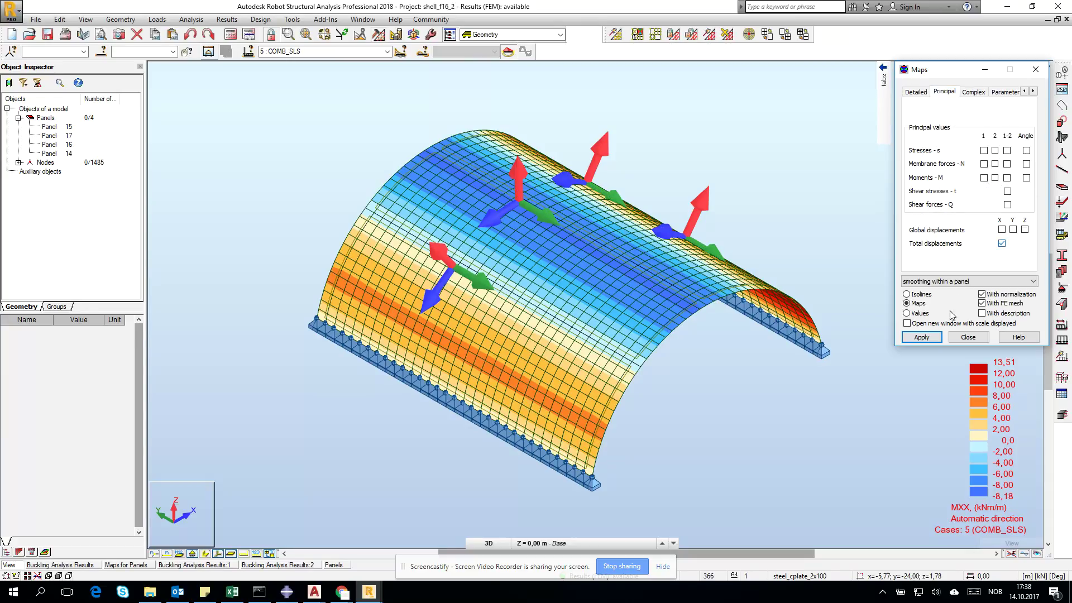
{"action": "left_click", "coordinate": [924, 337]}
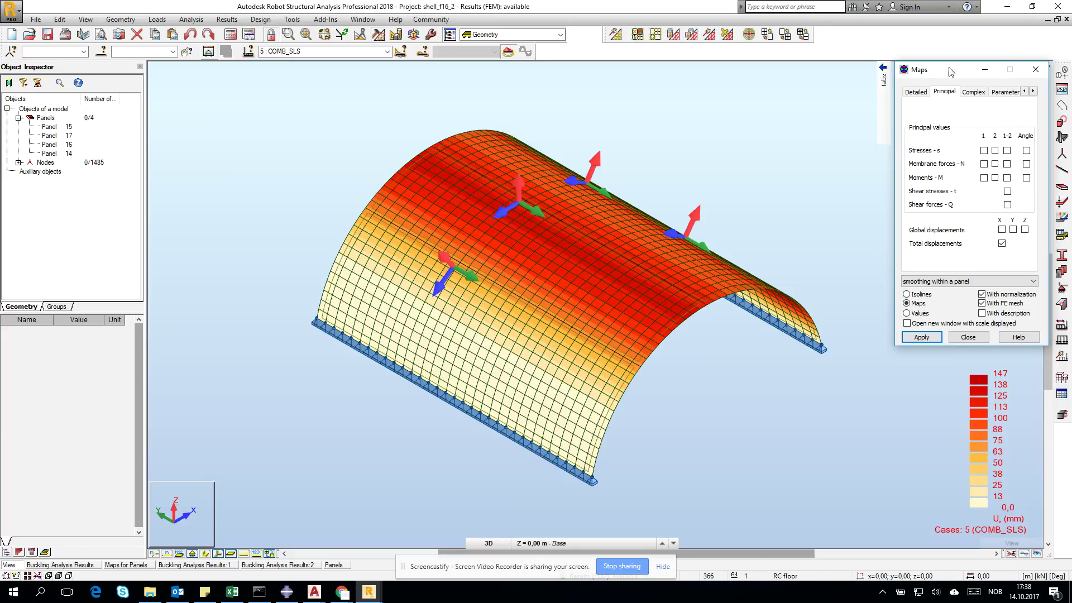
{"action": "mouse_move", "coordinate": [951, 72]}
{"action": "left_mouse_down"}
{"action": "mouse_move", "coordinate": [890, 70]}
{"action": "mouse_move", "coordinate": [932, 67]}
{"action": "left_mouse_up"}
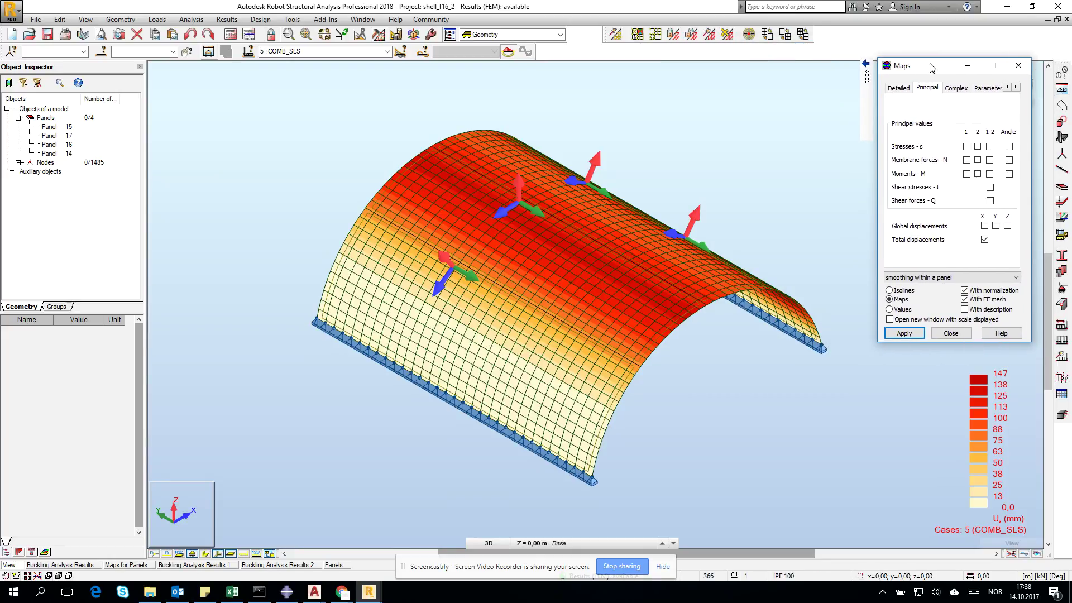